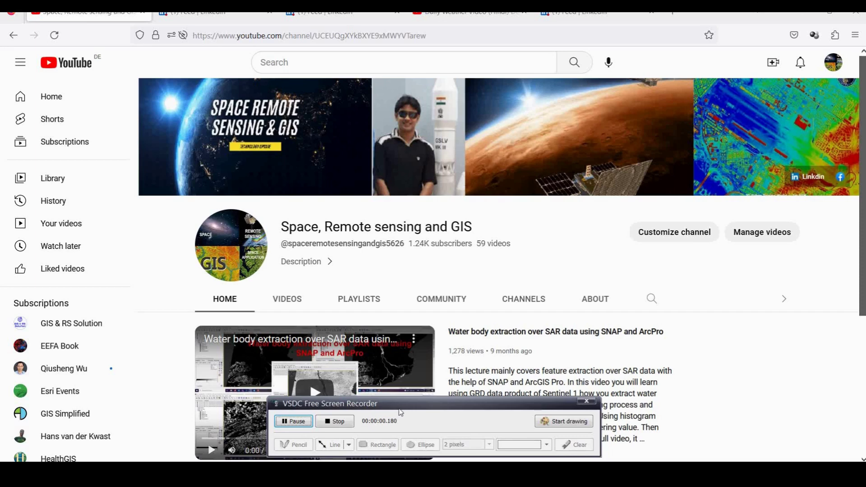
- Switch to ArcGIS Pro and locate Varanasi, Uttar Pradesh, IND on the map
left_click_drag(390, 412, 427, 485)
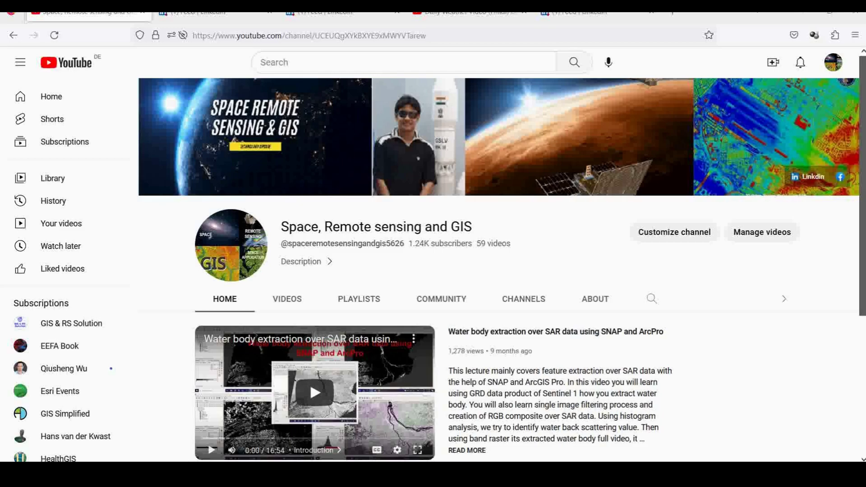
left_click(450, 427)
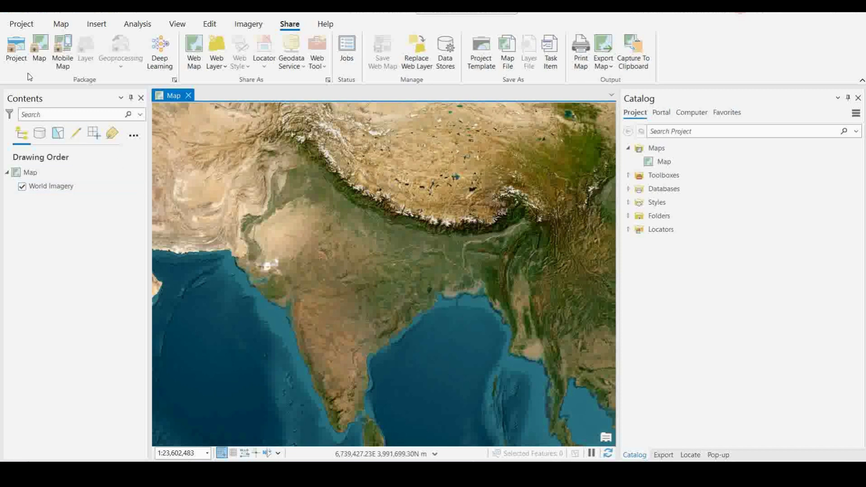
left_click(63, 25)
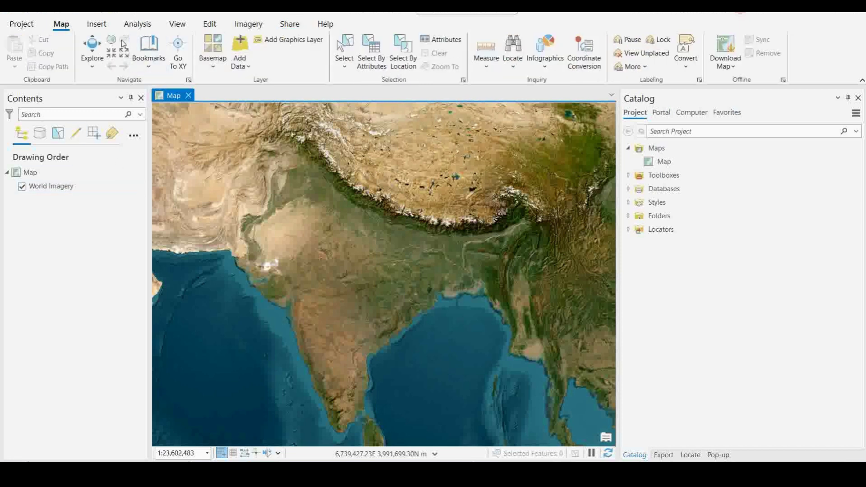
left_click(512, 50)
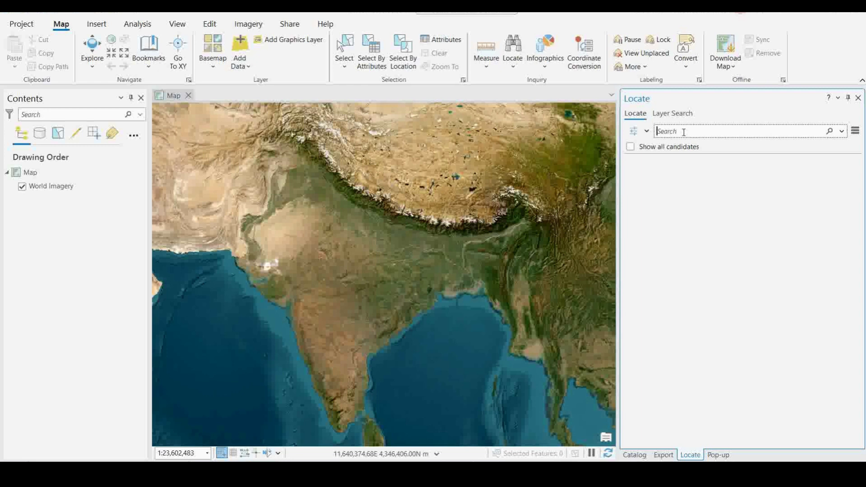
type("Va")
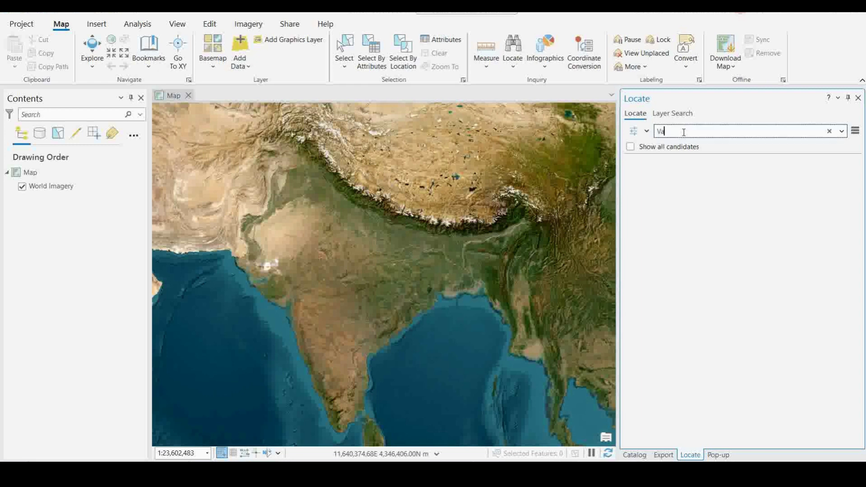
type("ranashi")
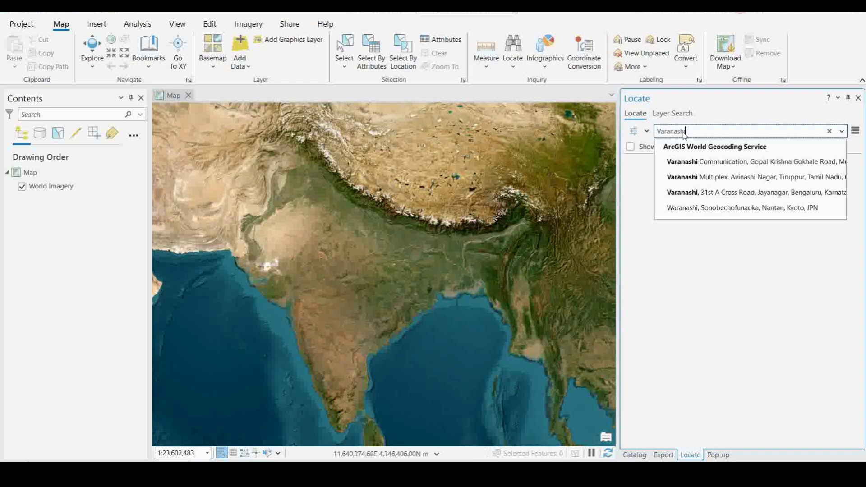
key("BackSpace")
key("BackSpace")
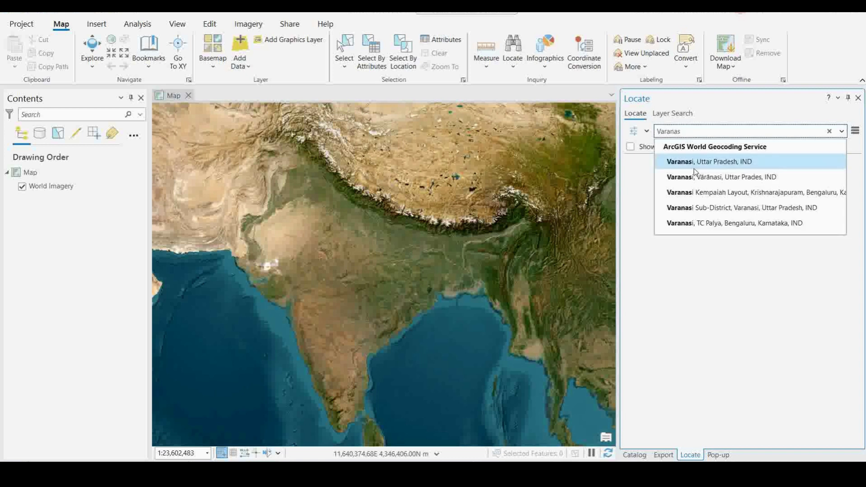
left_click(694, 160)
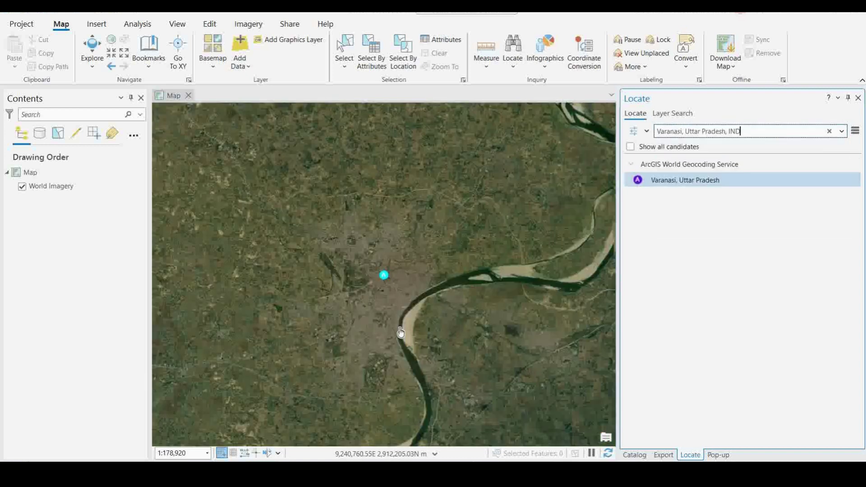
- Examine the large building complex on the west bank of the river in Varanasi on the World Imagery basemap
scroll(397, 320, "up", 3)
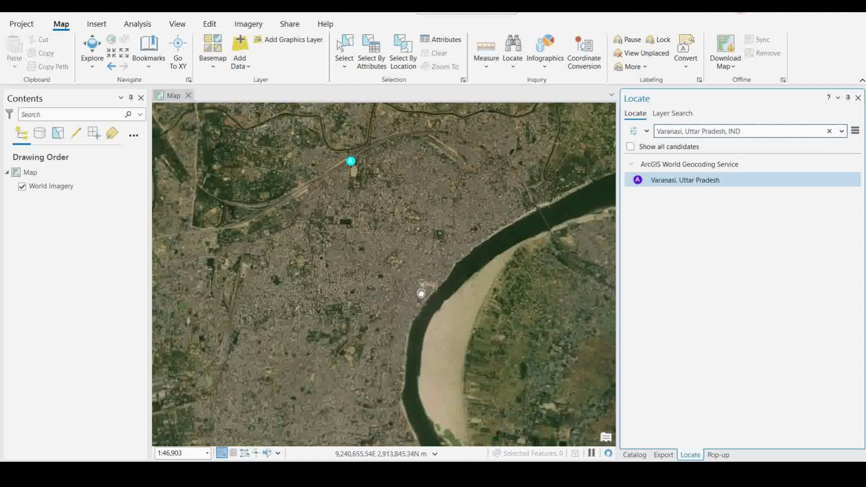
left_click_drag(422, 290, 376, 273)
scroll(376, 274, "up", 4)
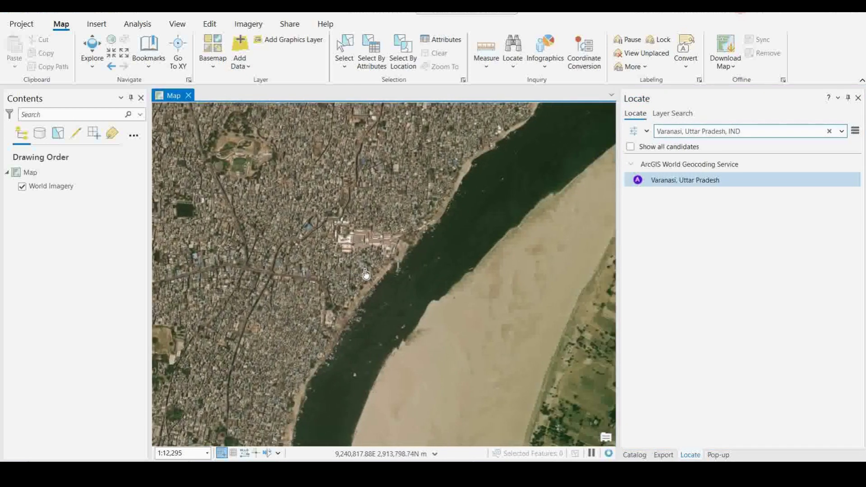
scroll(353, 260, "up", 1)
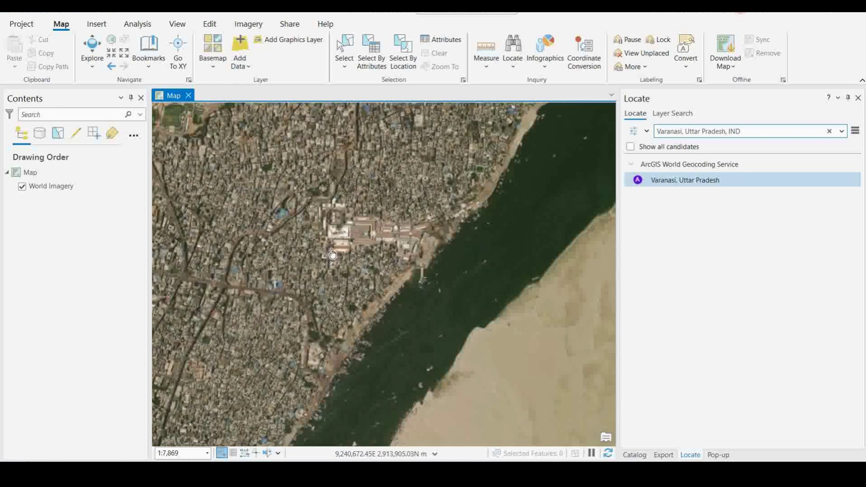
scroll(332, 253, "up", 2)
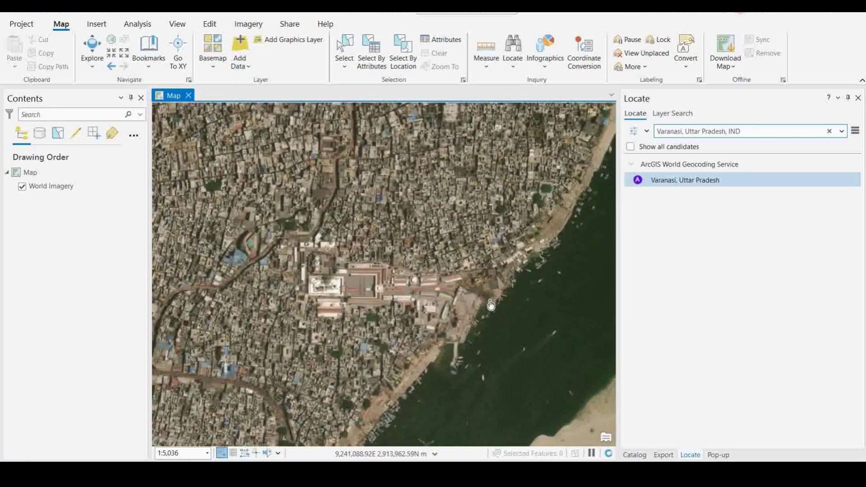
left_click_drag(359, 321, 347, 311)
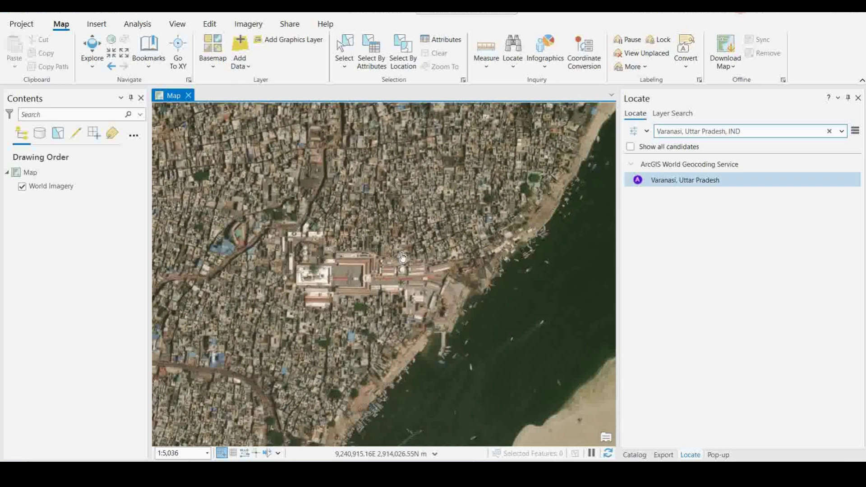
left_click(49, 186)
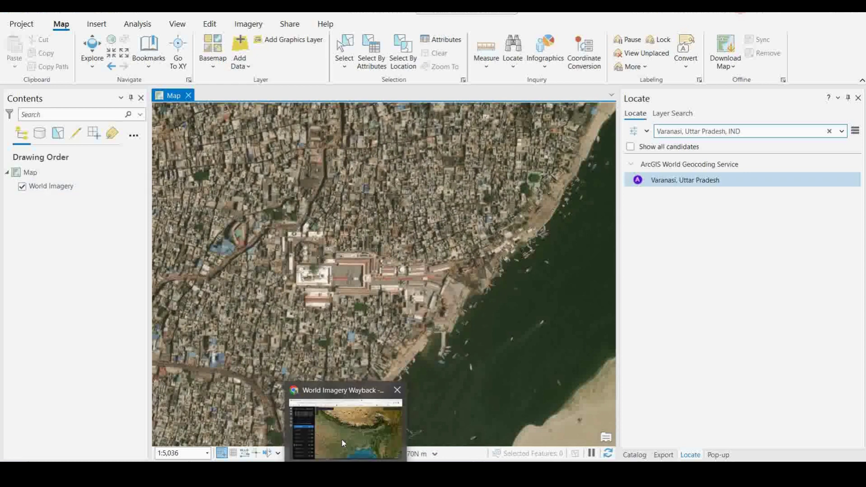
- Switch to World Imagery Wayback in the browser and find Varanasi, Uttar Pradesh, IND
left_click(342, 438)
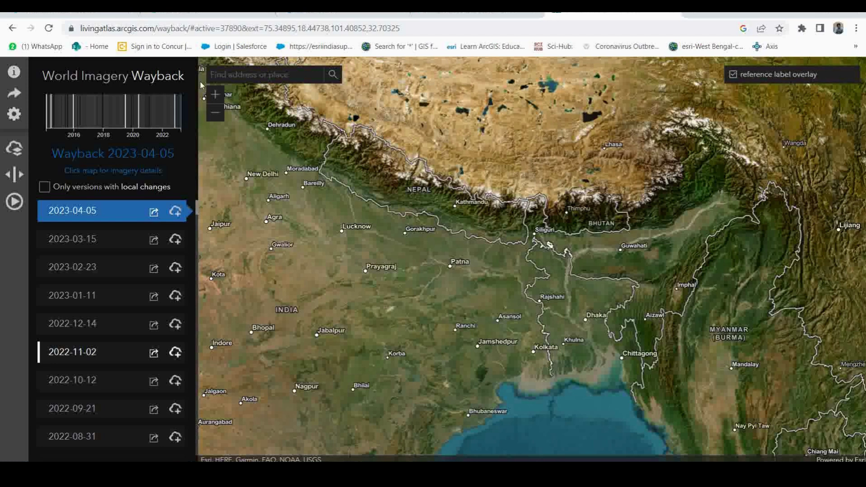
left_click(234, 76)
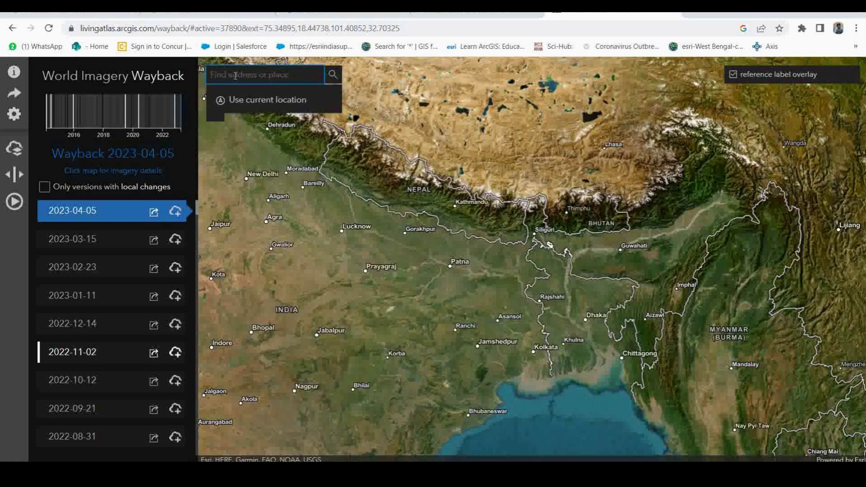
type("varana")
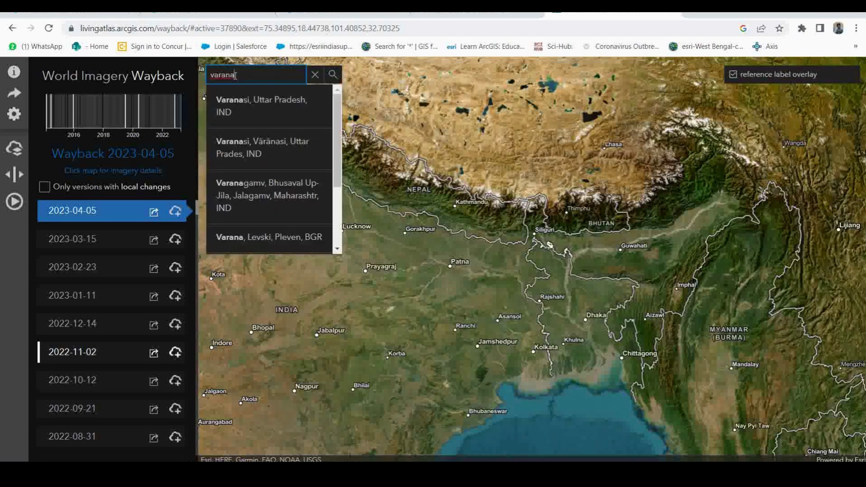
left_click(237, 93)
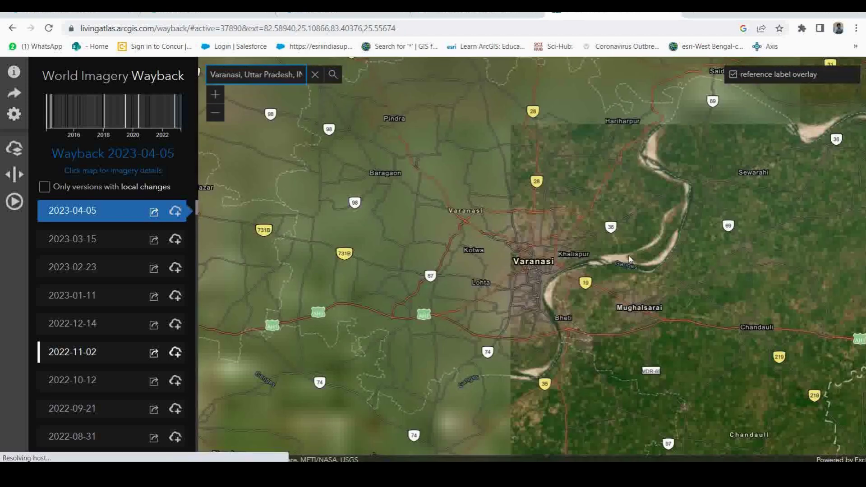
- Examine the riverside building complex near Vishwanath and Kashi in the 2023-04-05 Wayback imagery
mouse_move(88, 218)
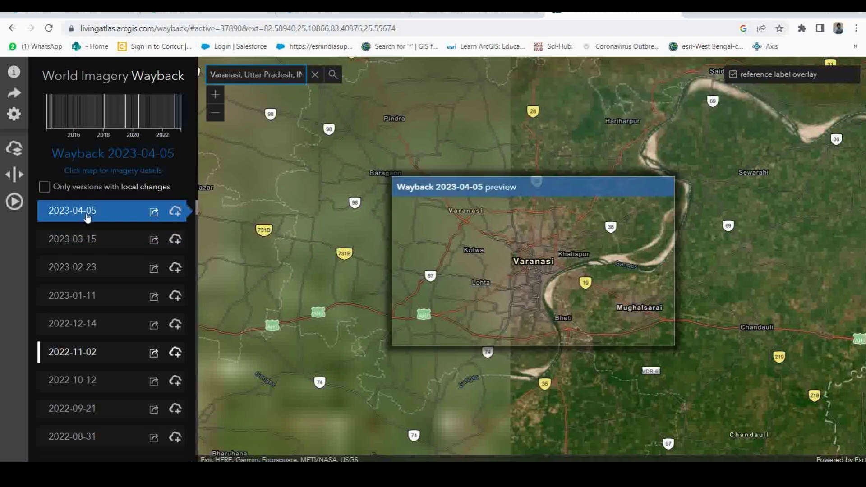
scroll(539, 304, "up", 2)
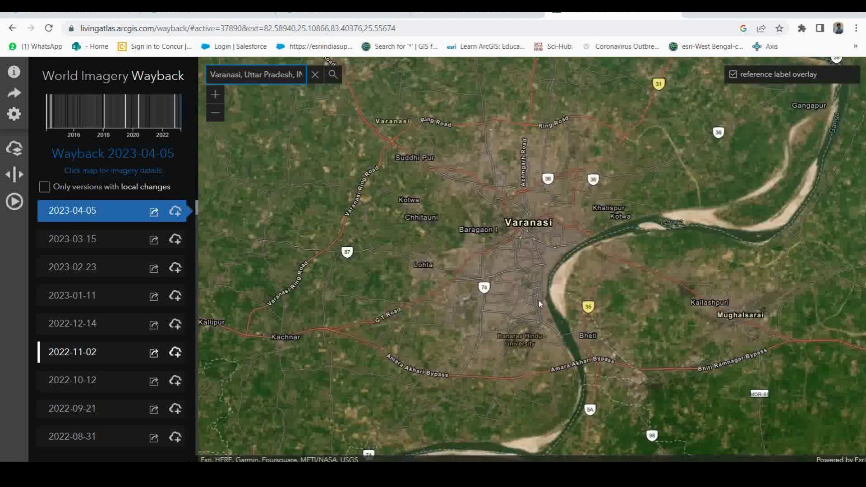
scroll(539, 293, "up", 2)
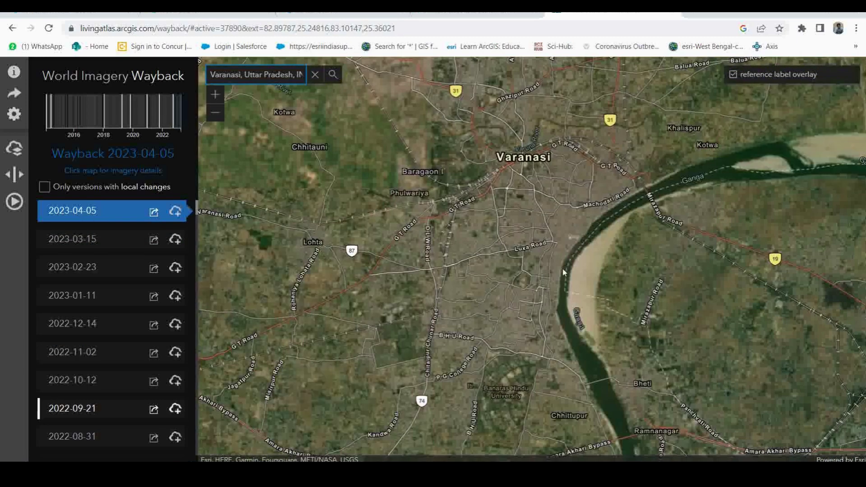
left_click_drag(554, 285, 535, 263)
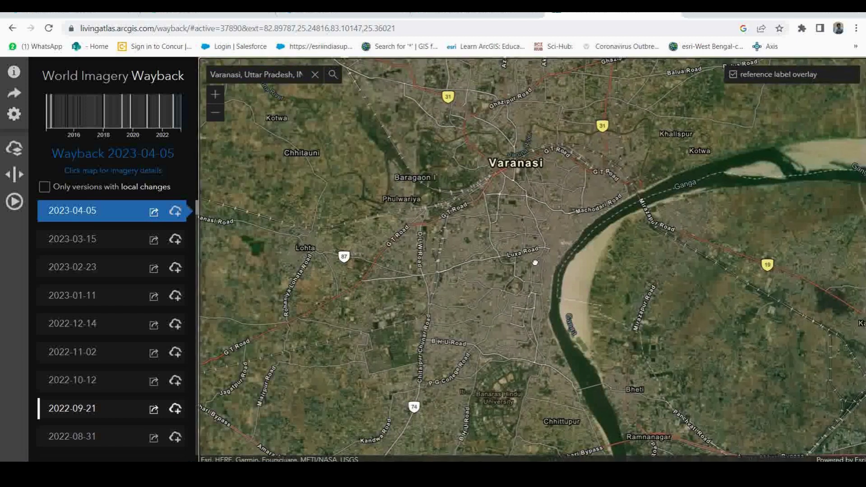
scroll(535, 262, "up", 2)
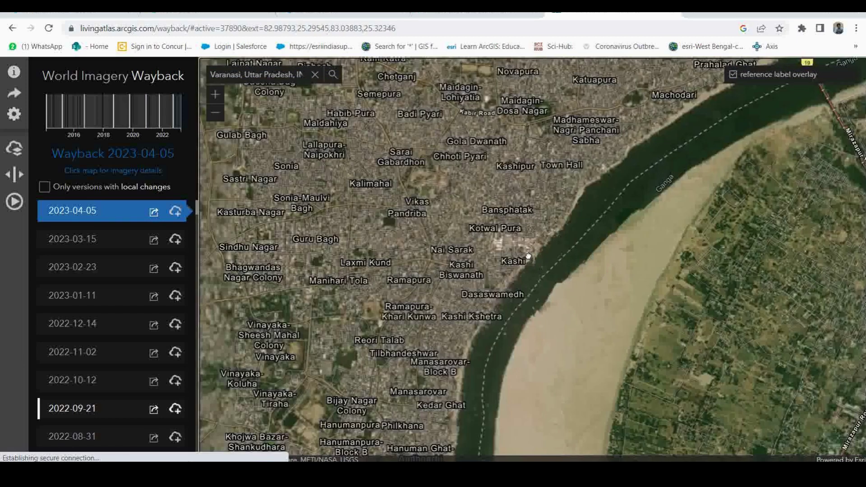
scroll(529, 256, "up", 2)
scroll(514, 266, "up", 2)
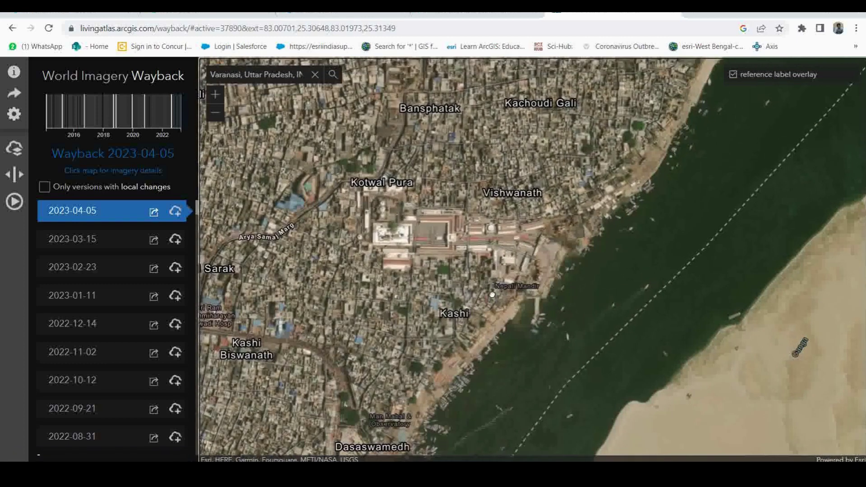
left_click_drag(491, 272, 505, 285)
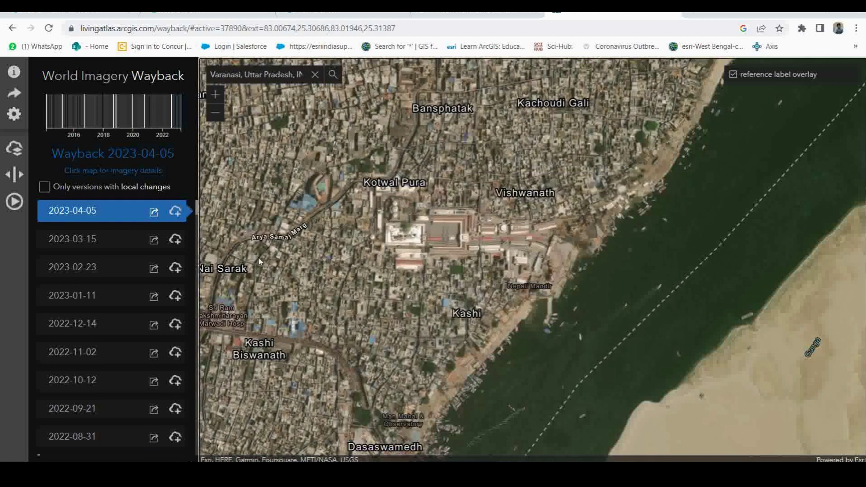
left_click_drag(300, 260, 324, 264)
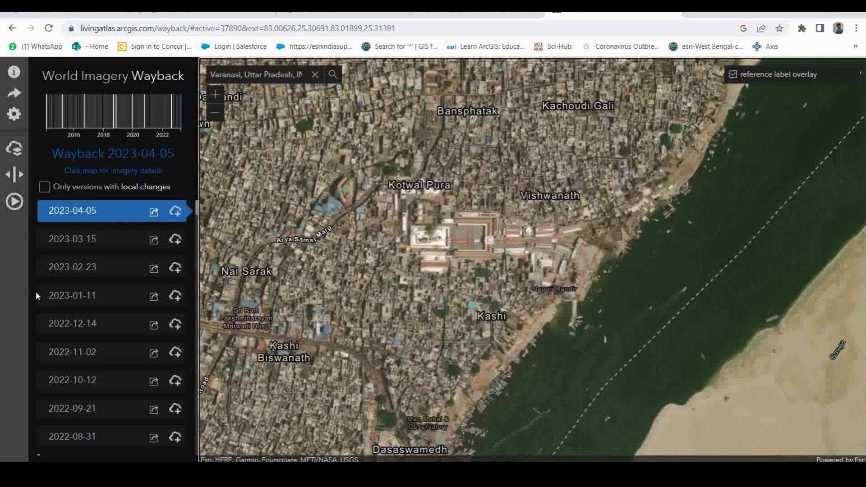
- Preview older Wayback versions of the riverside area and open the item page of the 2019-12-12 version
scroll(72, 297, "down", 12)
scroll(72, 337, "down", 20)
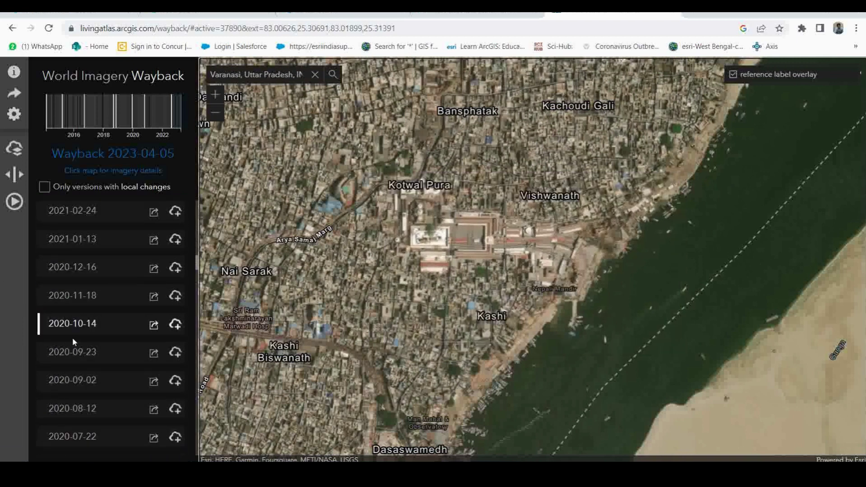
scroll(73, 337, "down", 10)
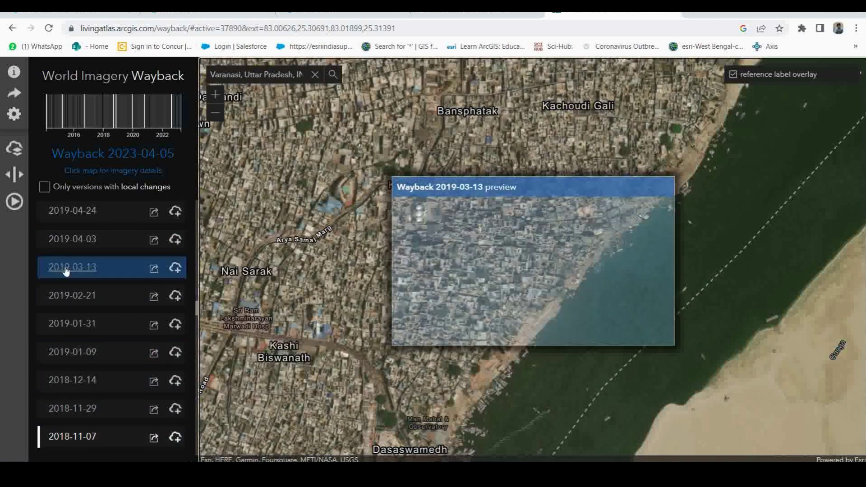
scroll(75, 276, "up", 3)
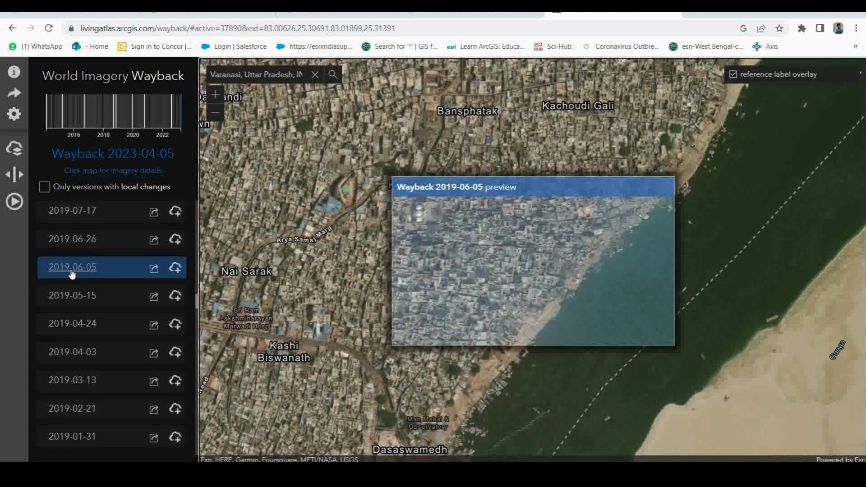
scroll(64, 270, "up", 3)
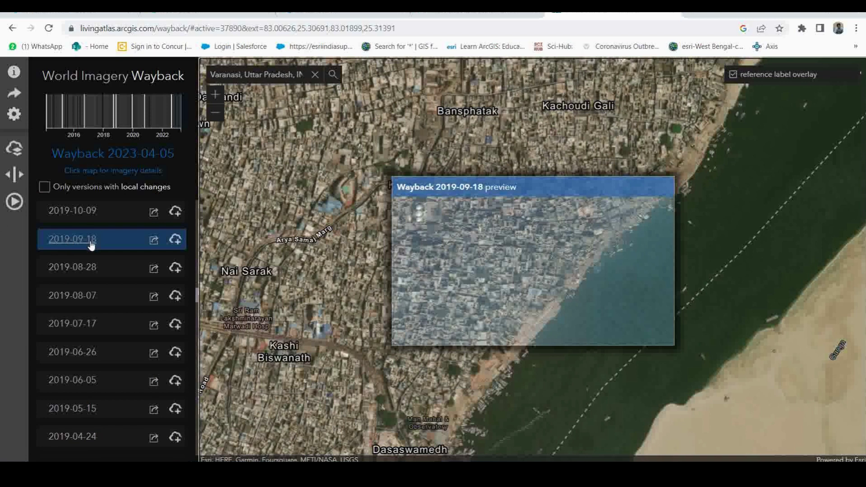
scroll(85, 246, "up", 5)
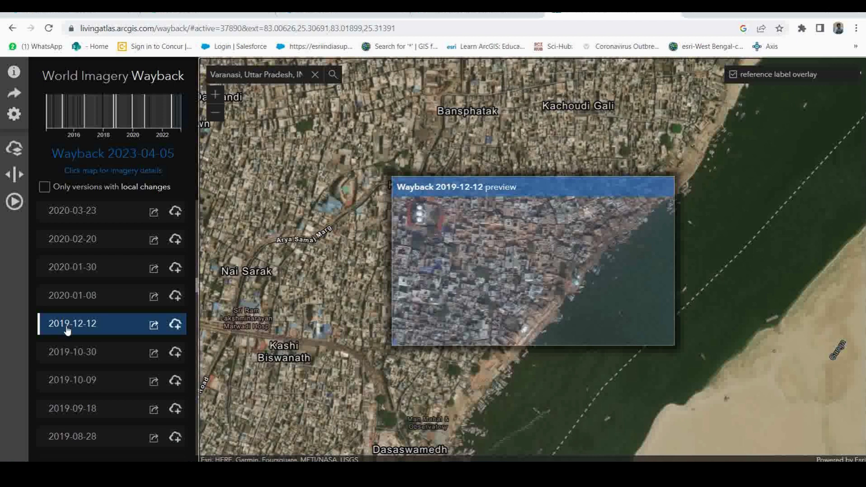
left_click(154, 325)
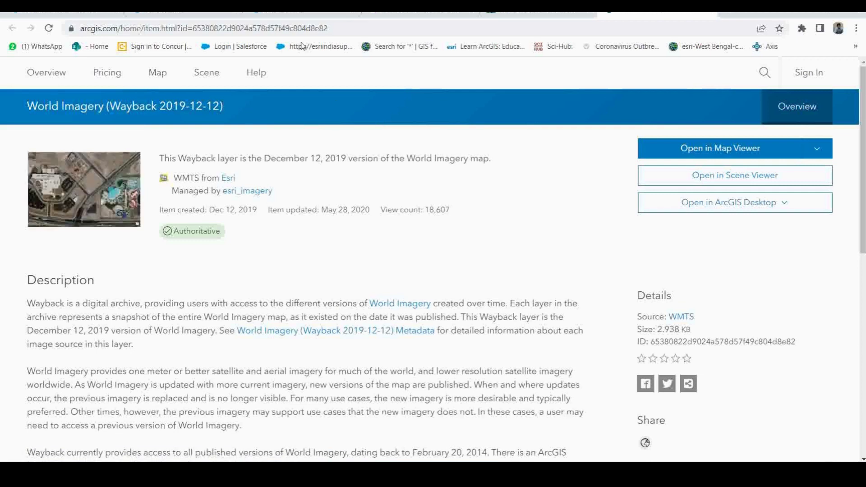
- Copy the web address of the World Imagery (Wayback 2019-12-12) item page and switch back to ArcGIS Pro
left_click(329, 28)
right_click(302, 27)
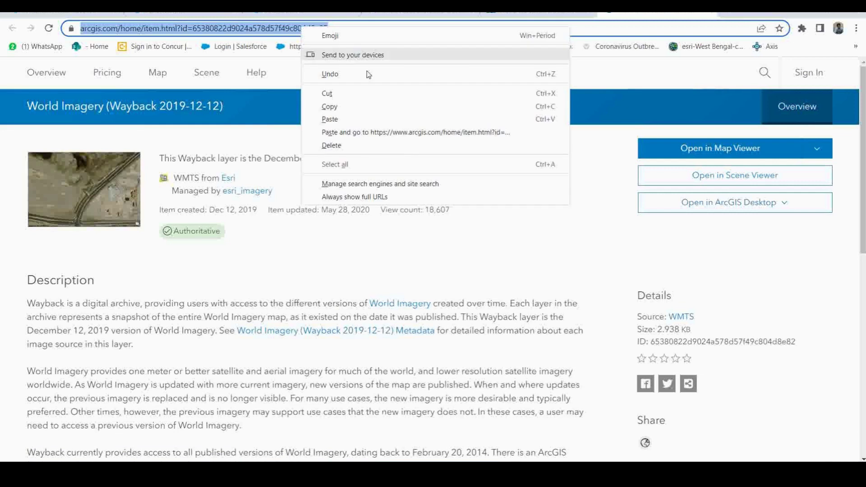
left_click(335, 108)
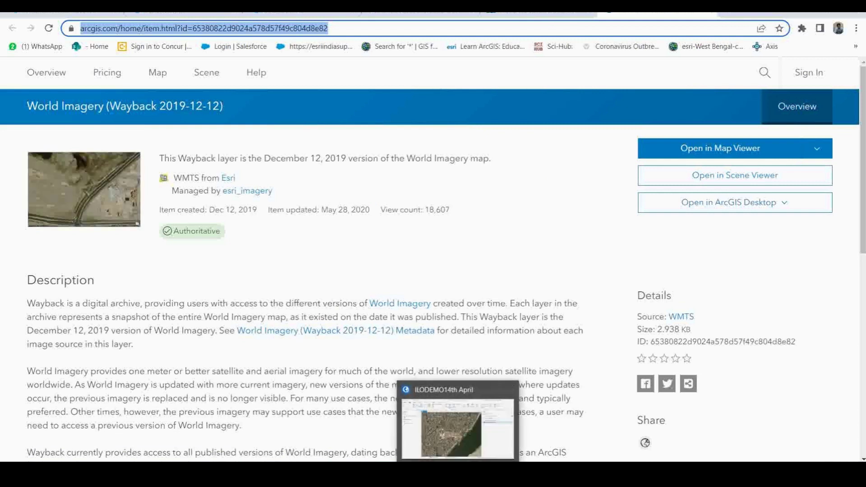
left_click(456, 444)
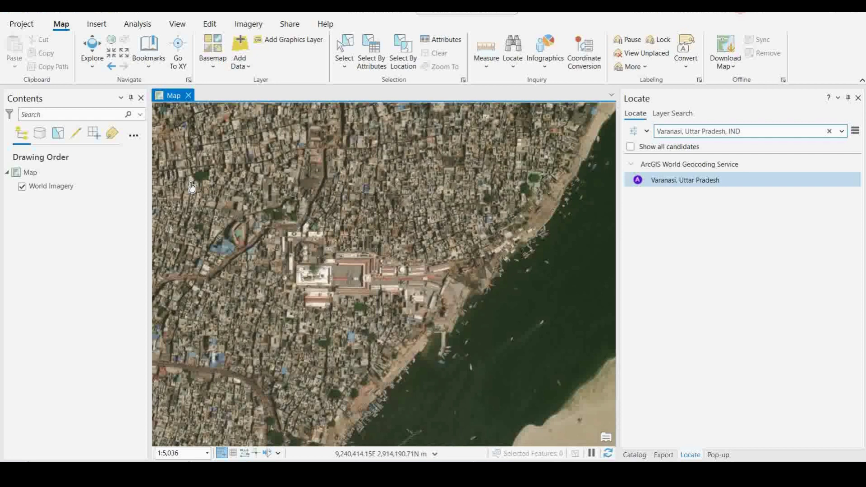
- Add the World Imagery (Wayback 2019-12-12) layer to the map from the copied item page address
left_click(246, 68)
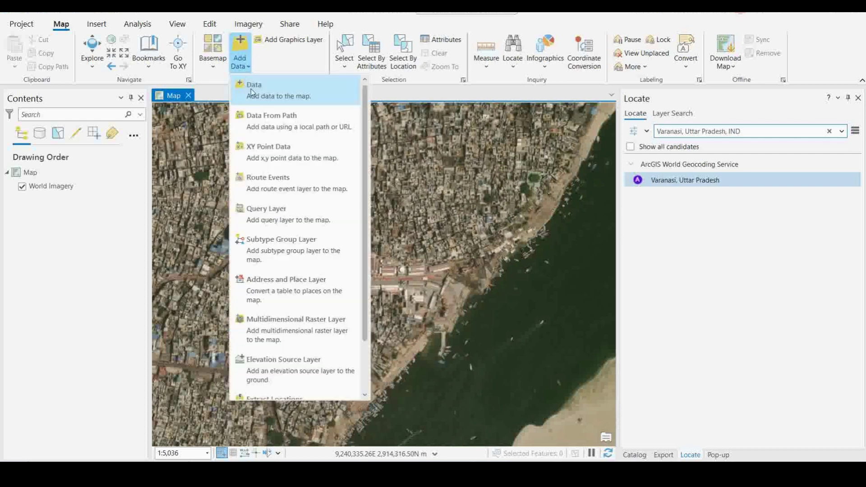
left_click(266, 124)
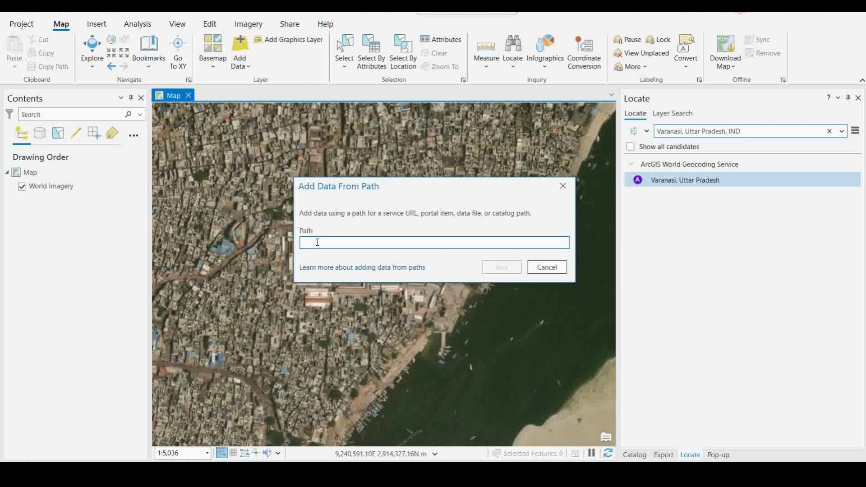
key("ctrl+v")
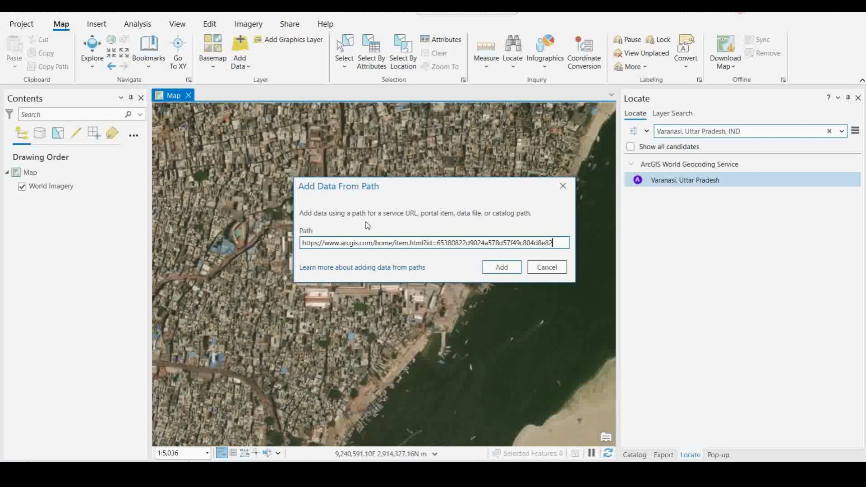
left_click(501, 293)
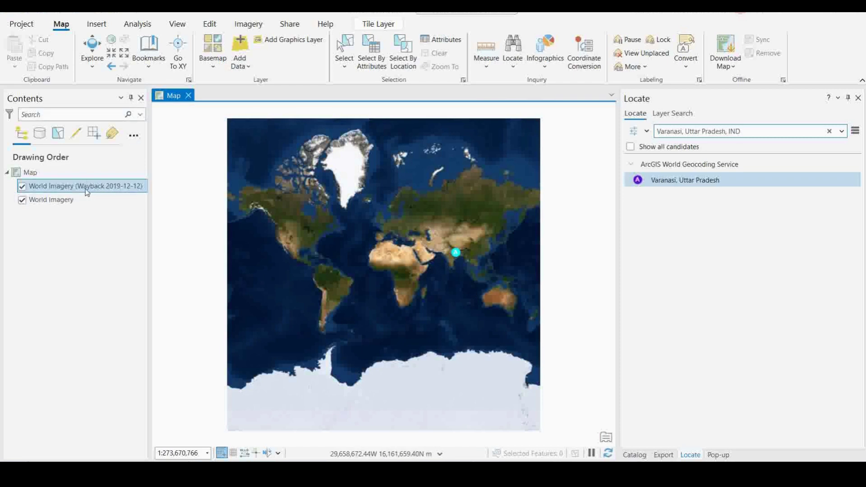
- Return the map to Varanasi, hide the Wayback 2019-12-12 layer and view the riverside building complex in the current World Imagery
left_click(666, 182)
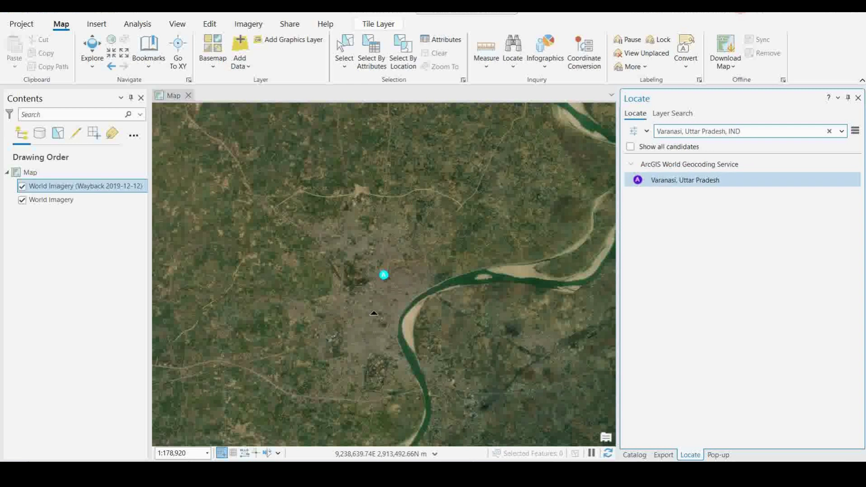
scroll(374, 312, "up", 3)
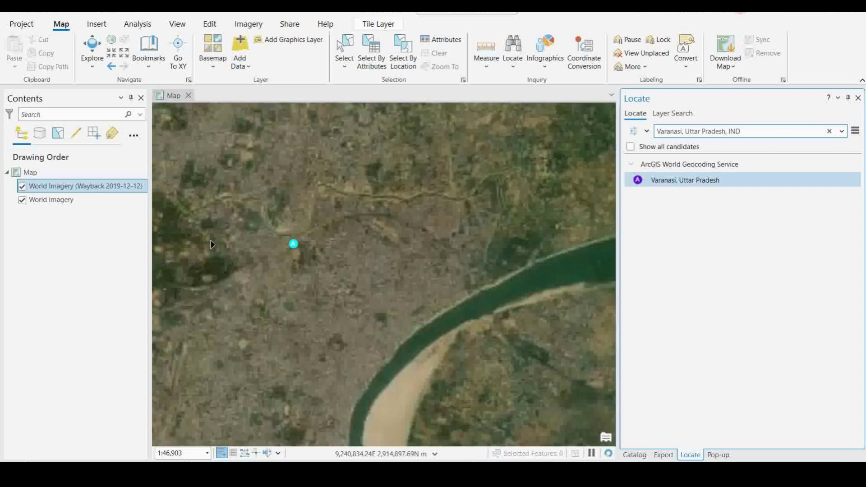
left_click(92, 50)
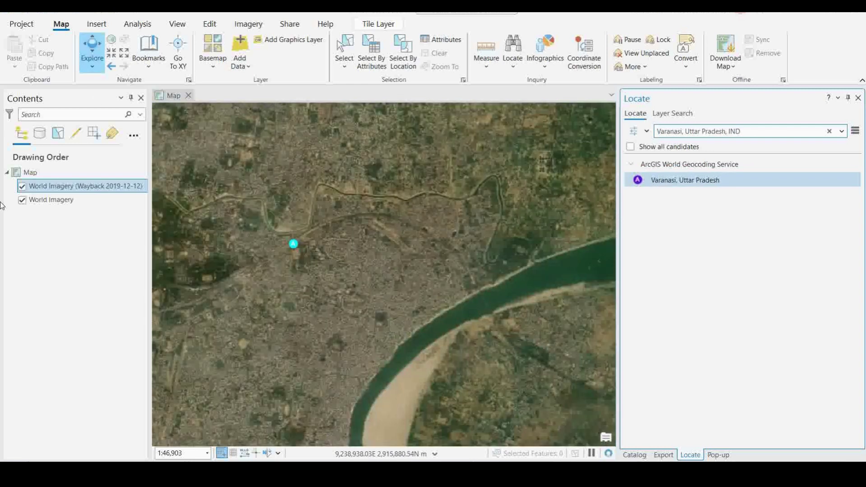
left_click(22, 186)
scroll(401, 332, "up", 3)
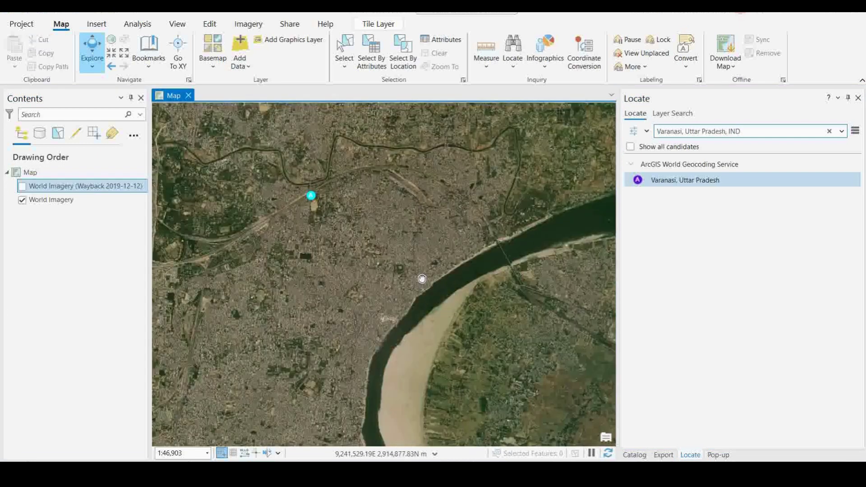
scroll(385, 318, "up", 3)
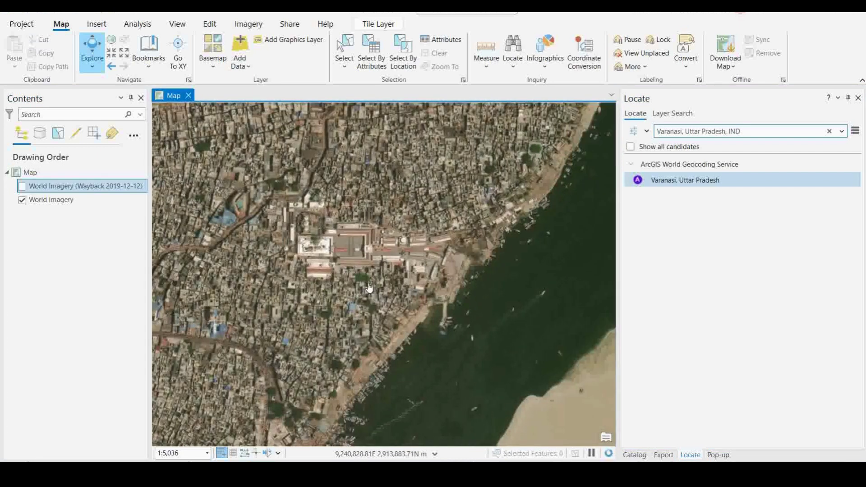
- Show the Wayback 2019-12-12 layer again and frame the riverside area at about 1:3,223
left_click(21, 187)
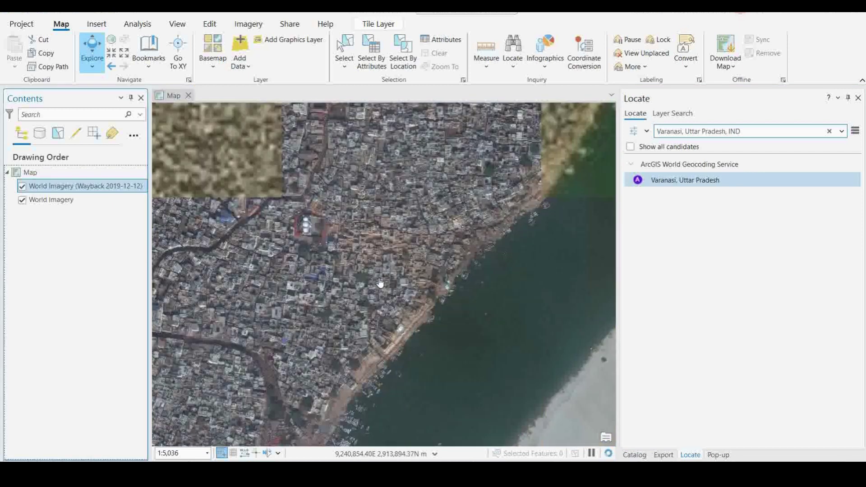
scroll(390, 277, "up", 2)
left_click_drag(391, 273, 391, 300)
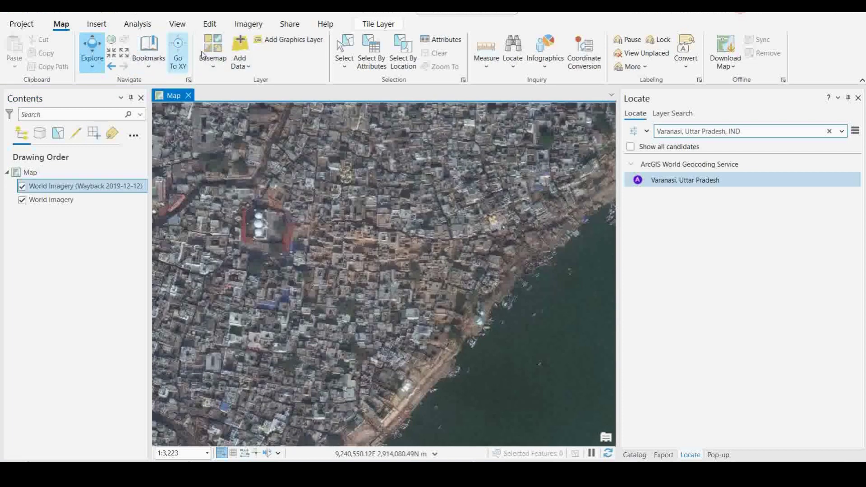
- Compare the Wayback 2019-12-12 layer with the current World Imagery using Swipe, Flicker and the layer's visibility
left_click(375, 26)
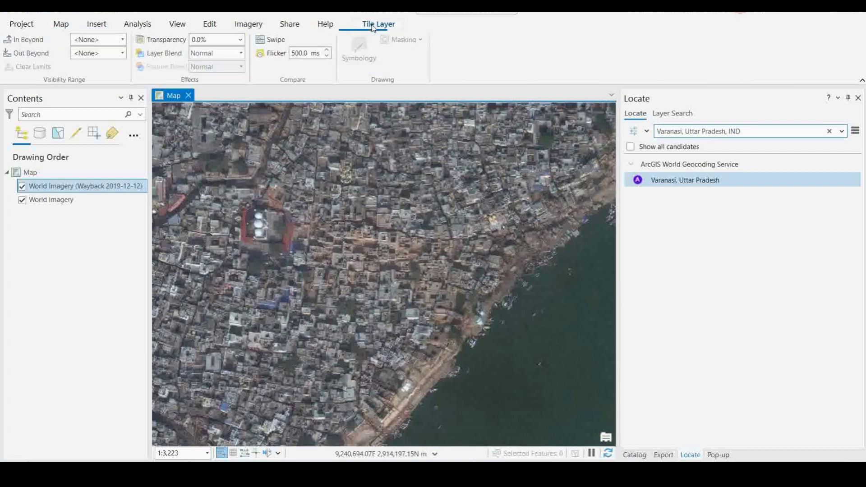
left_click(262, 41)
left_click_drag(321, 183, 406, 103)
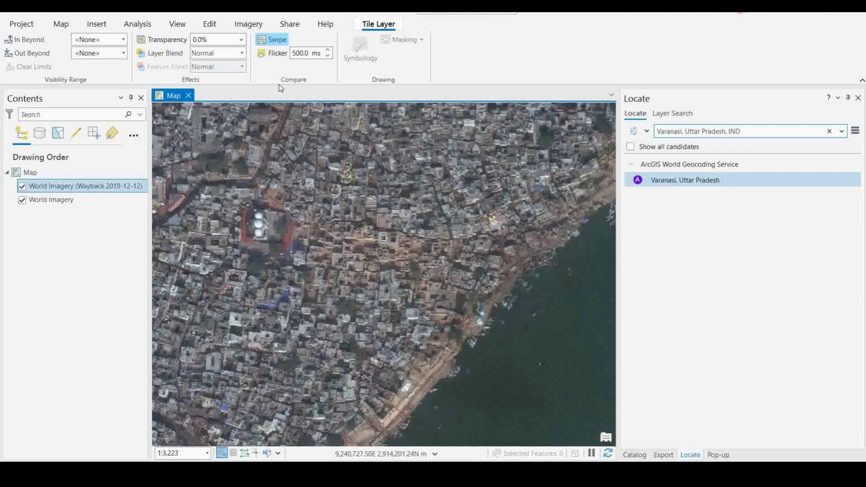
left_click(261, 55)
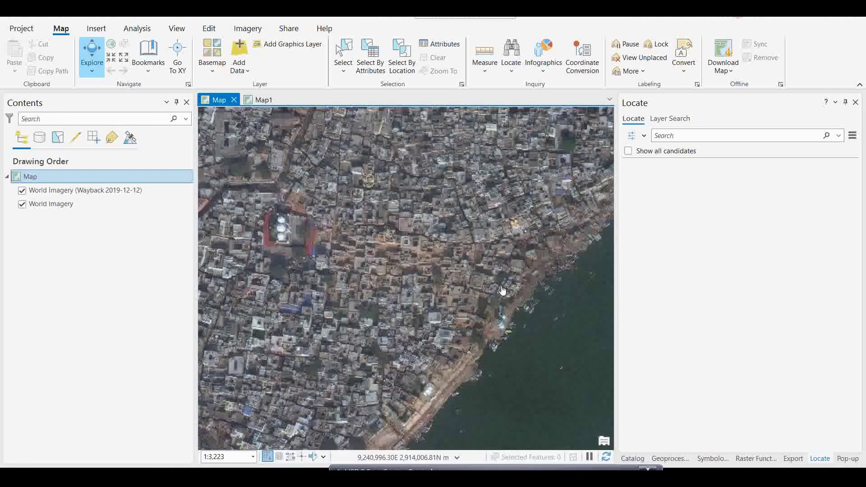
left_click(23, 191)
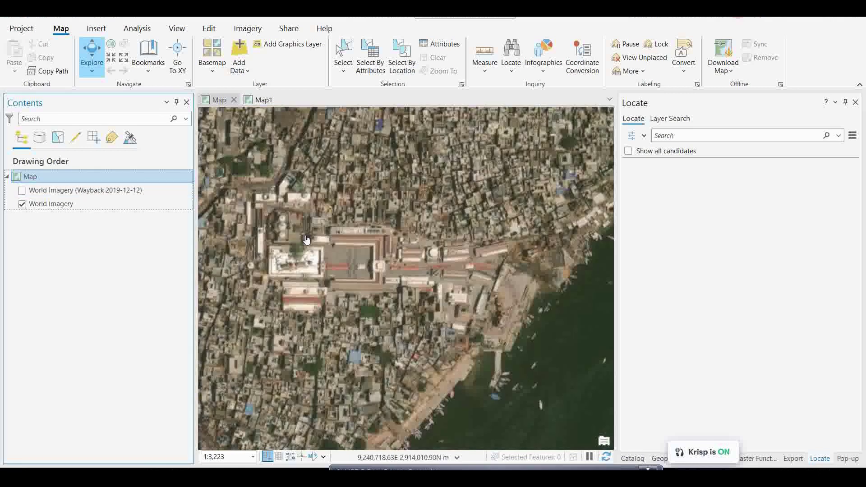
left_click(23, 191)
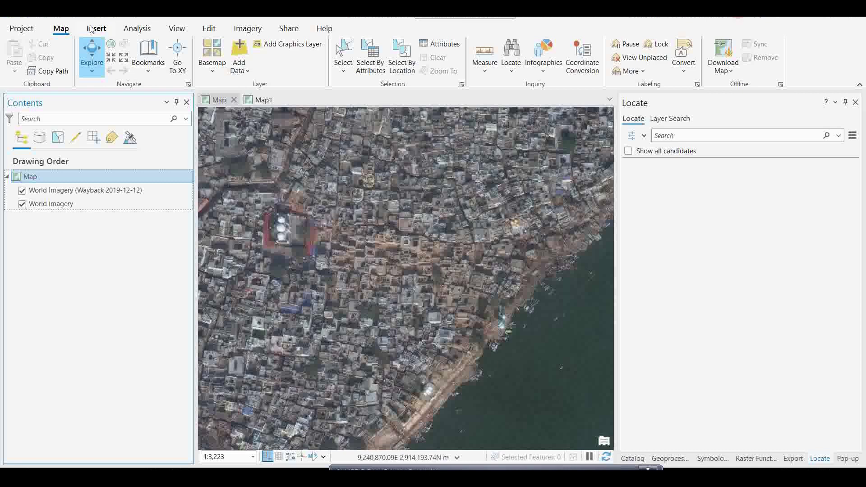
- Select the World Imagery (Wayback 2019-12-12) layer and open the Change Detection Wizard
left_click(70, 193)
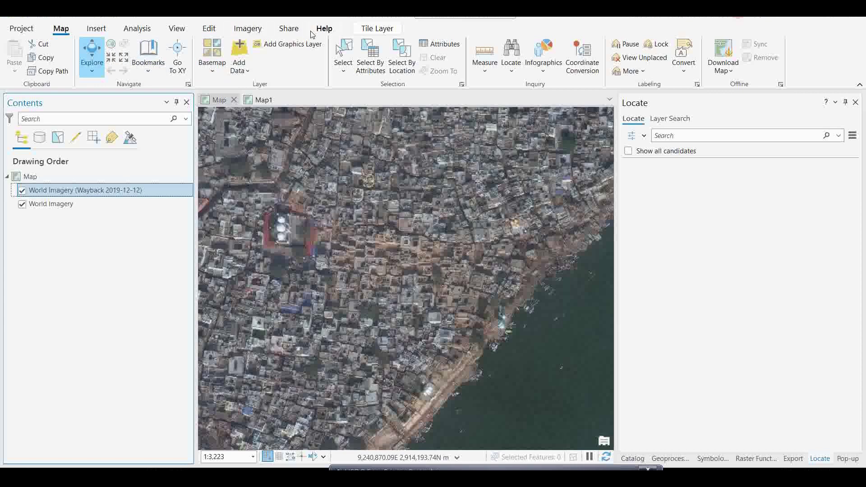
left_click(368, 32)
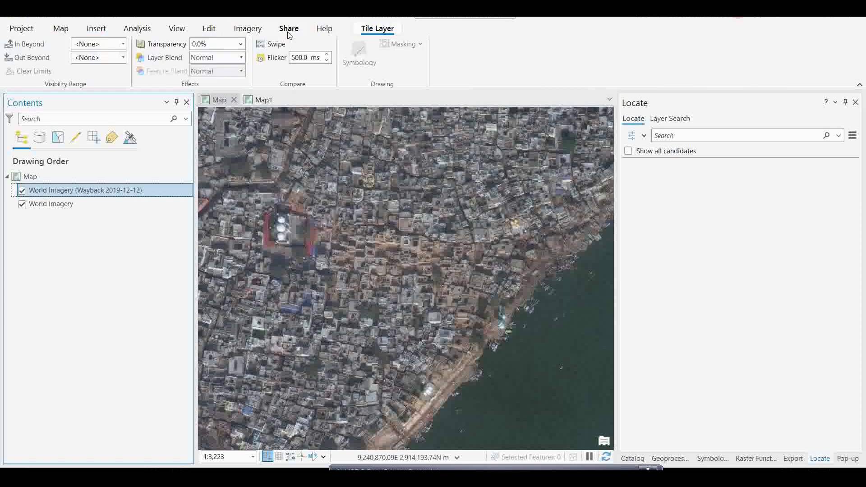
left_click(255, 29)
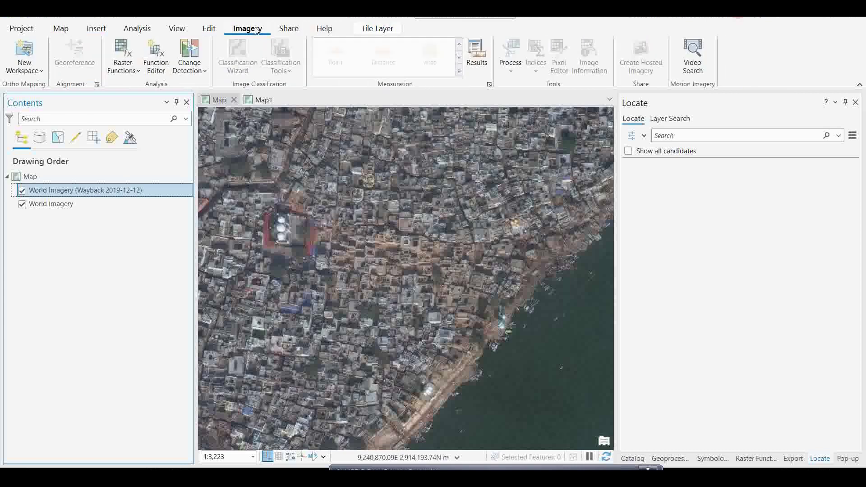
left_click(188, 72)
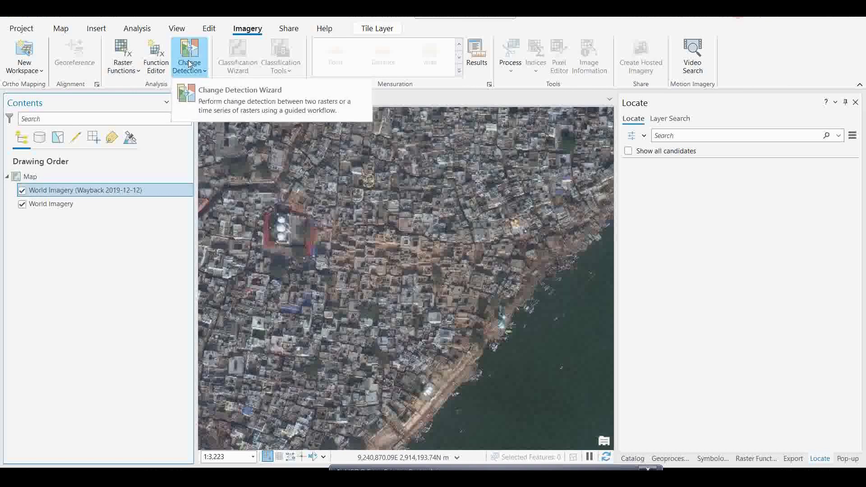
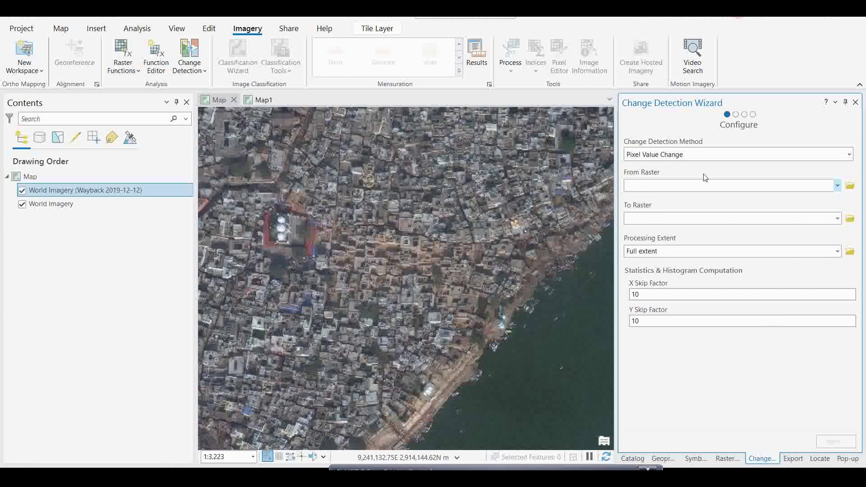
- Try to choose one of the map's imagery layers as the From Raster for Pixel Value Change detection
left_click(837, 186)
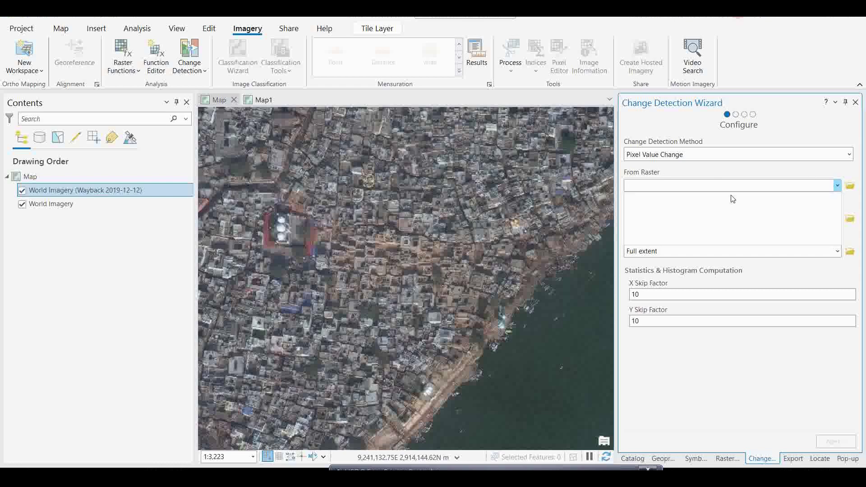
left_click(811, 166)
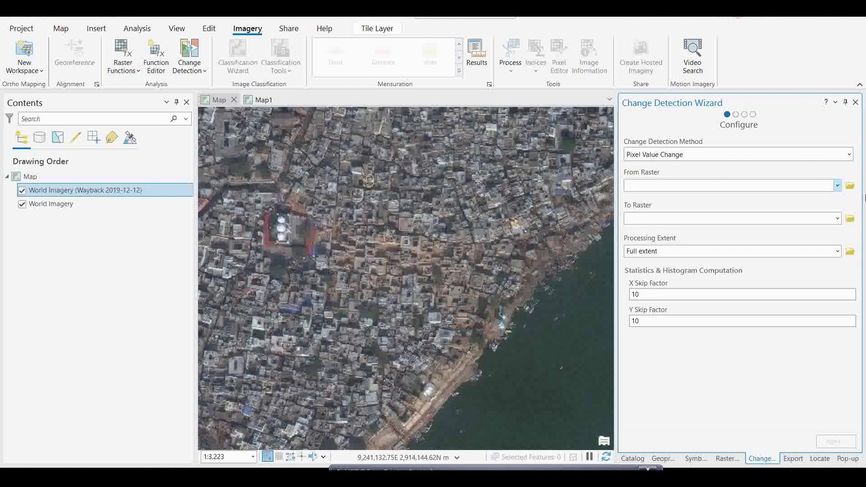
left_click(836, 186)
left_click(35, 203)
left_click(28, 176)
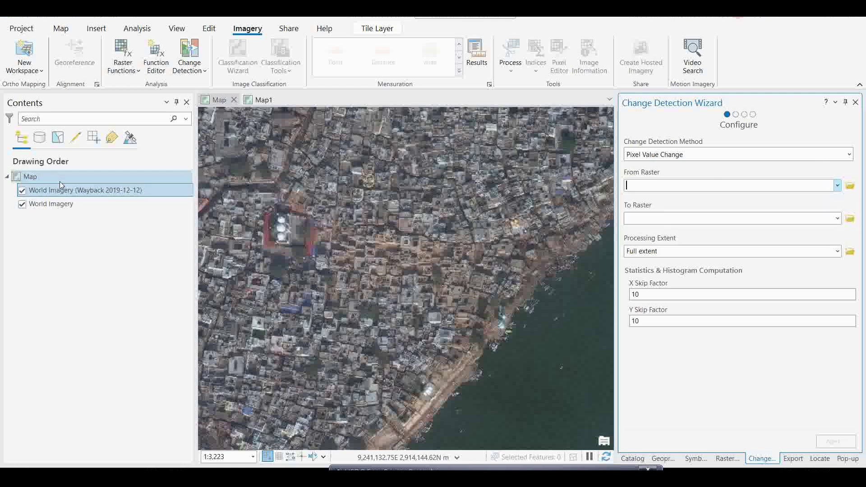
left_click(837, 186)
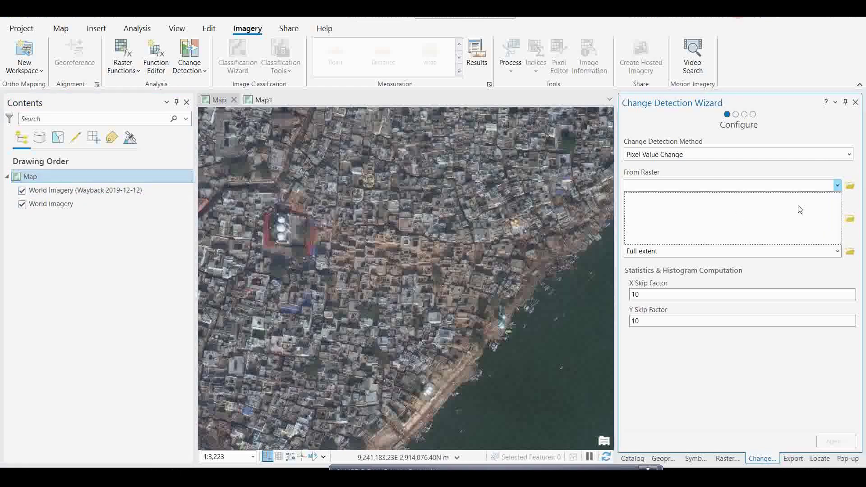
- Browse the Test sarscape folder for a From Raster file, and close the file browser without choosing one
left_click(849, 193)
left_click(849, 191)
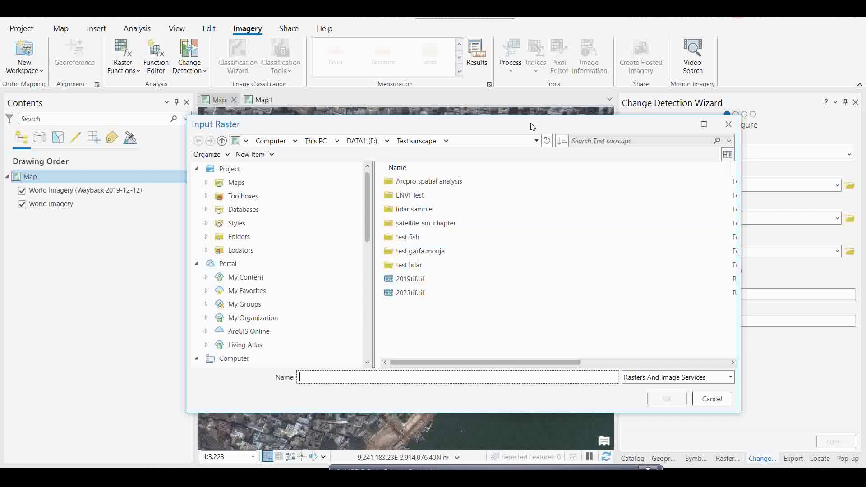
left_click_drag(532, 126, 474, 116)
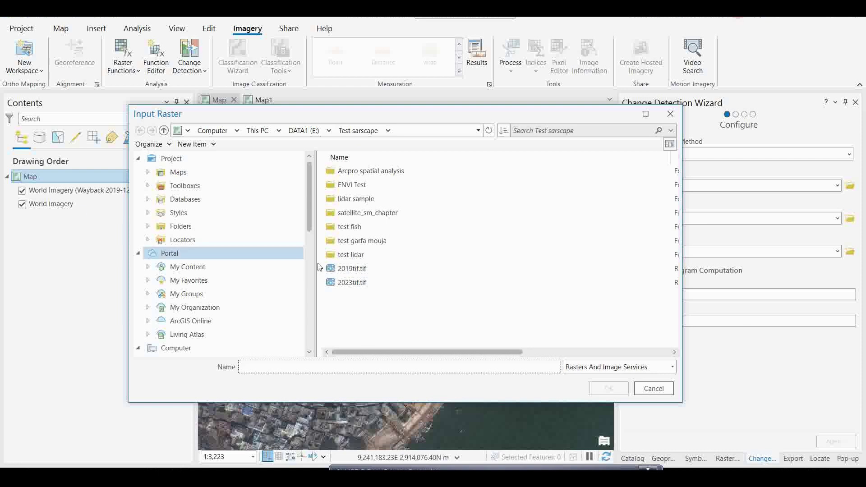
left_click(670, 114)
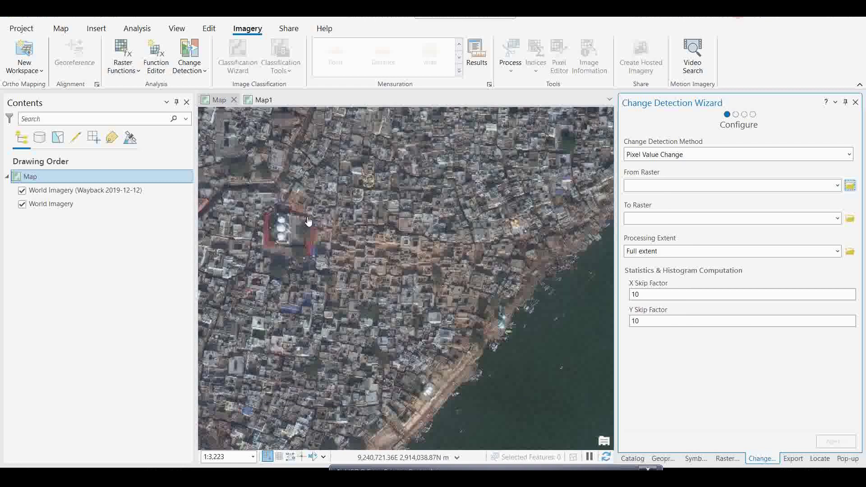
- Select the World Imagery (Wayback 2019-12-12) layer and open the map's GeoTIFF export settings
left_click(75, 191)
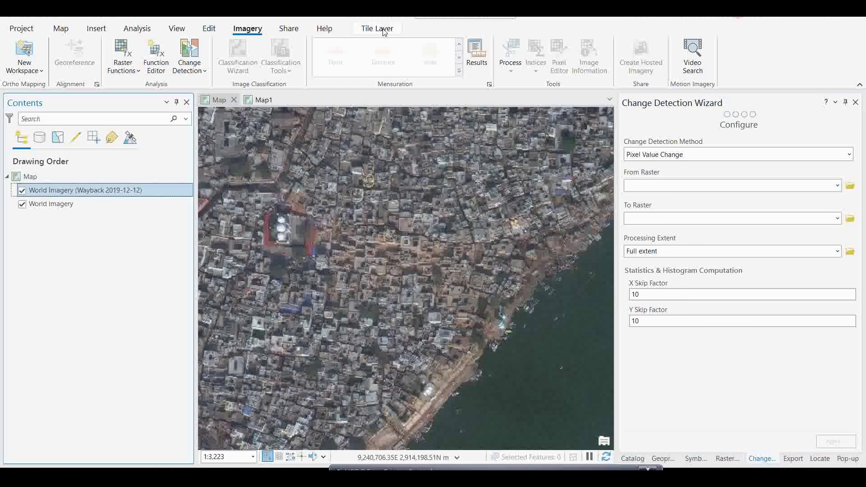
left_click(289, 30)
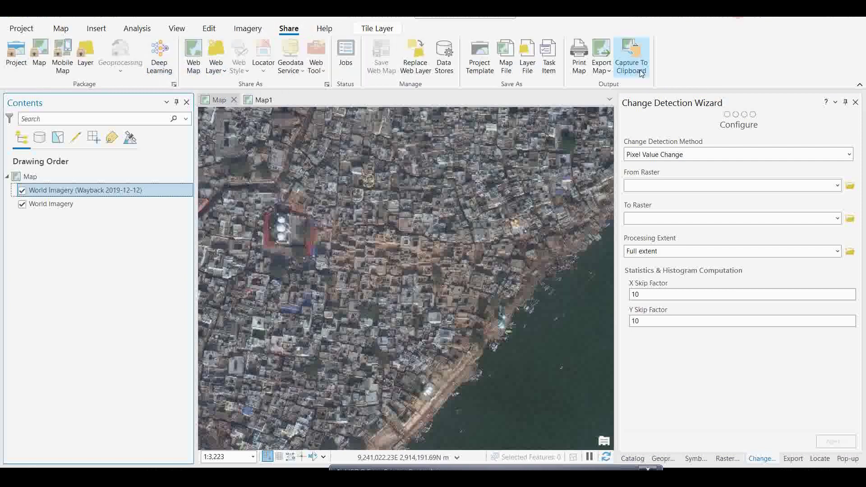
left_click(602, 71)
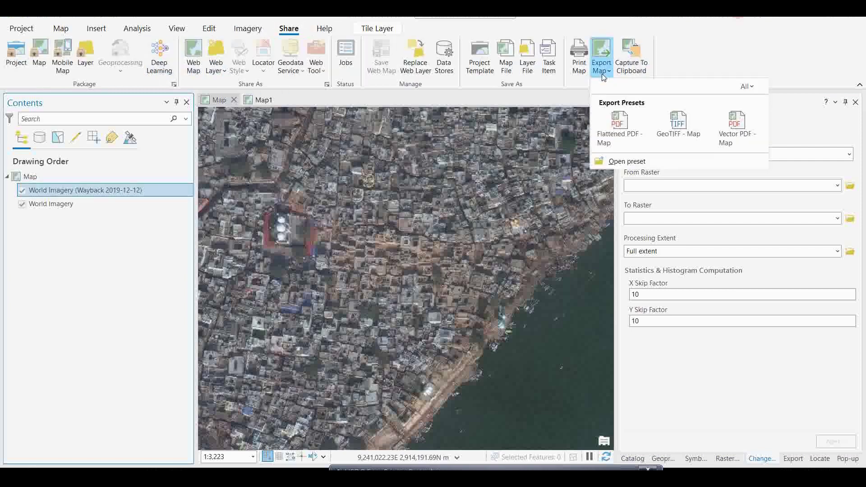
left_click(678, 132)
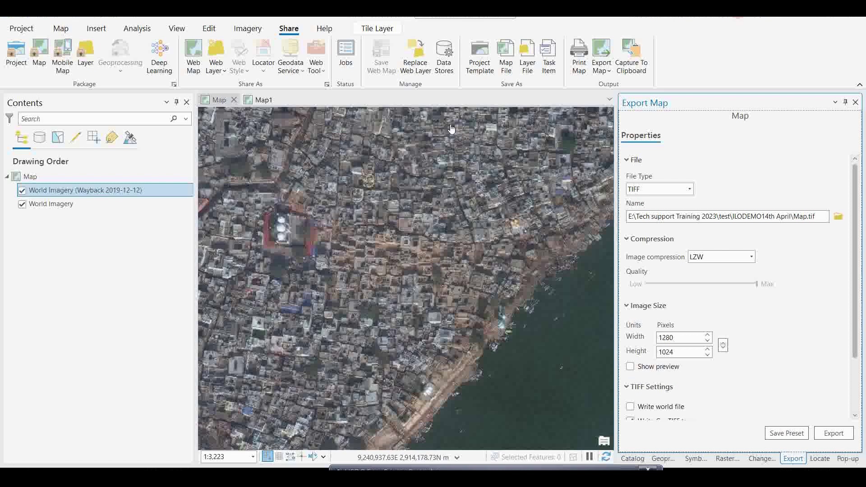
- Open the Change Detection Wizard and set 2019tif.tif from the Test sarscape folder as the From Raster for Pixel Value Change
left_click(247, 28)
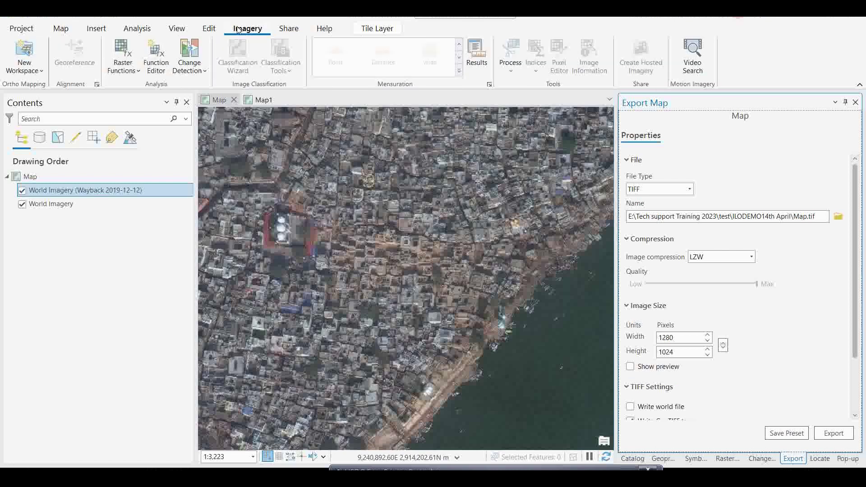
left_click(186, 72)
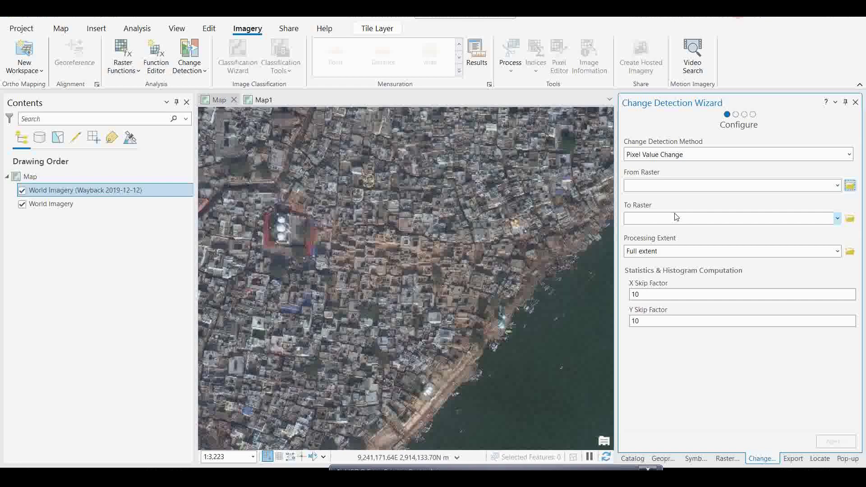
left_click(849, 187)
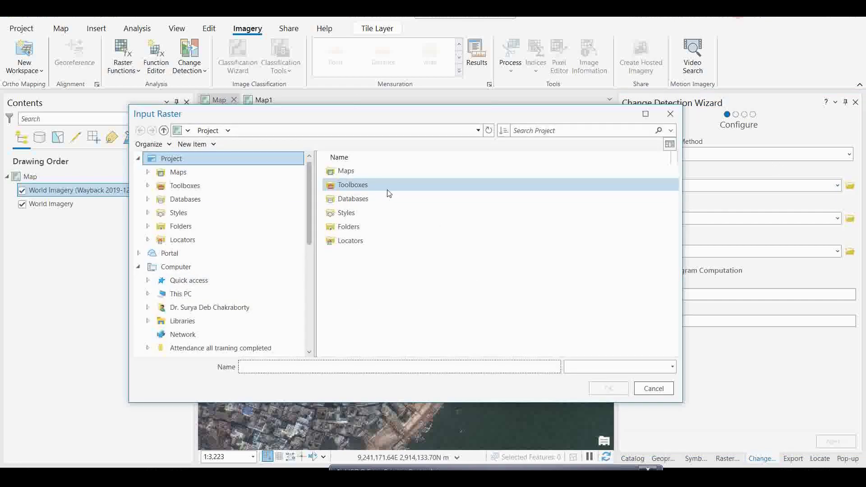
left_click(342, 269)
left_click(608, 389)
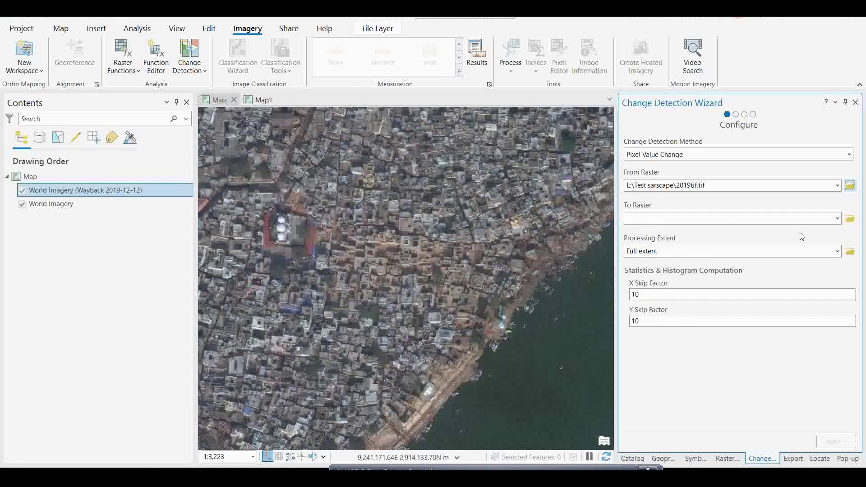
- Set 2023tif.tif from the Test sarscape folder as the To Raster and proceed to the Band Difference settings
left_click(848, 220)
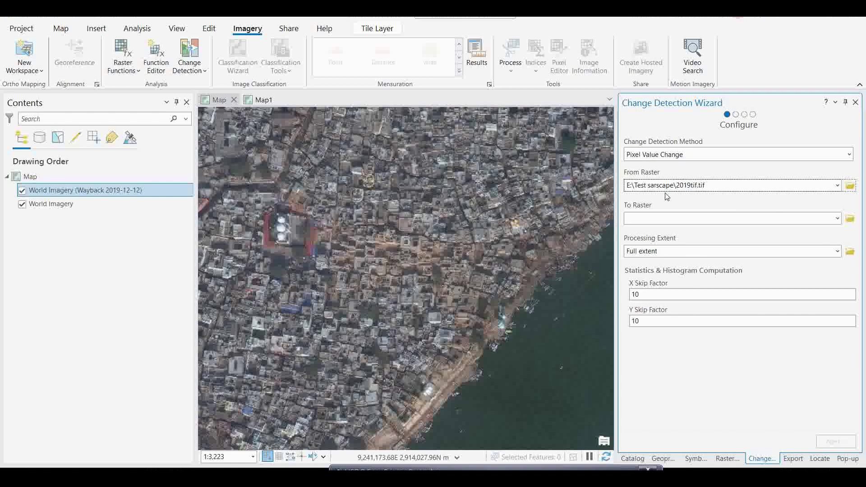
left_click(850, 219)
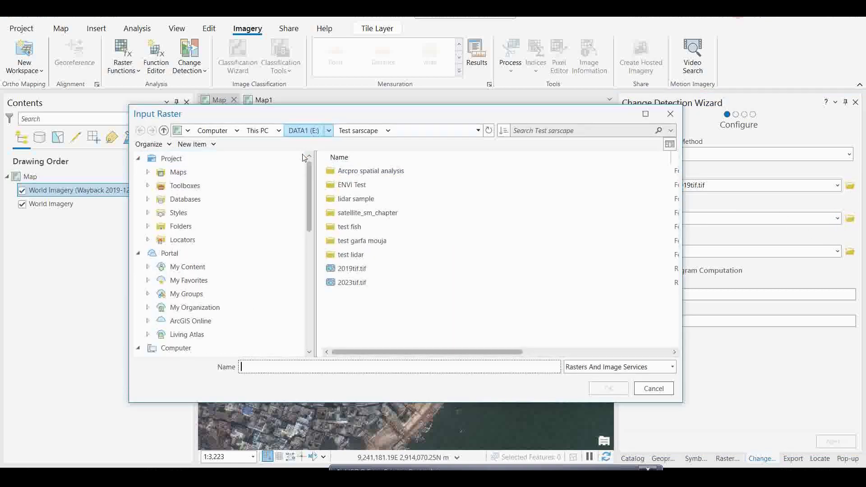
left_click(353, 282)
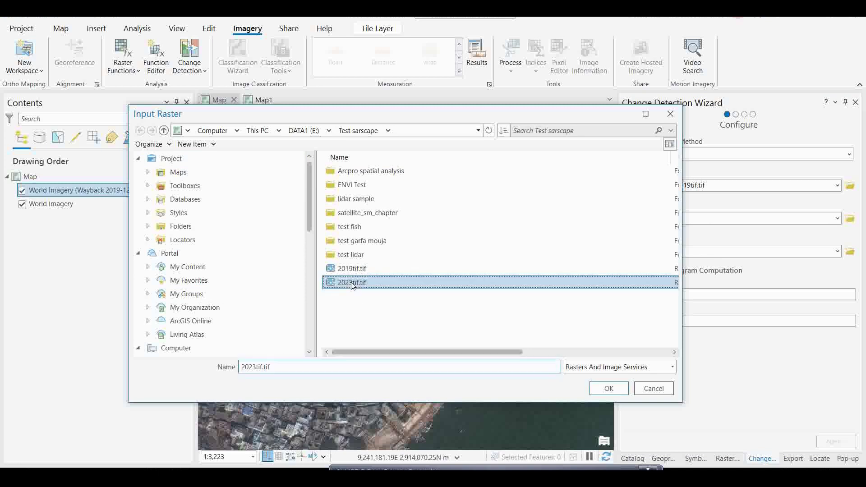
left_click(609, 388)
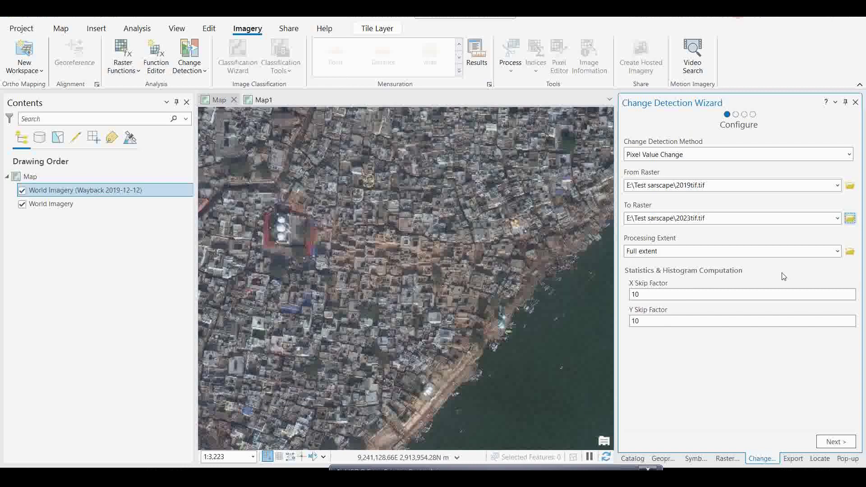
left_click(834, 441)
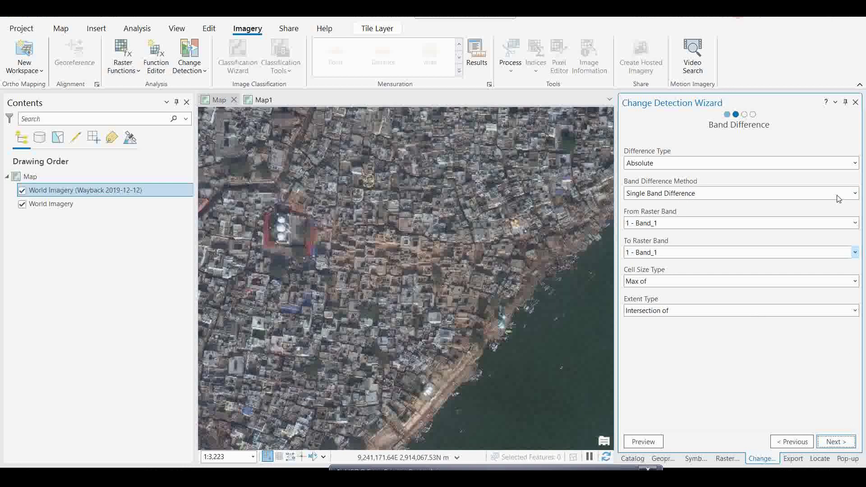
- Review the band difference methods, keep Single Band Difference with the Absolute type on Band_1, and proceed to Classify Difference
left_click(853, 194)
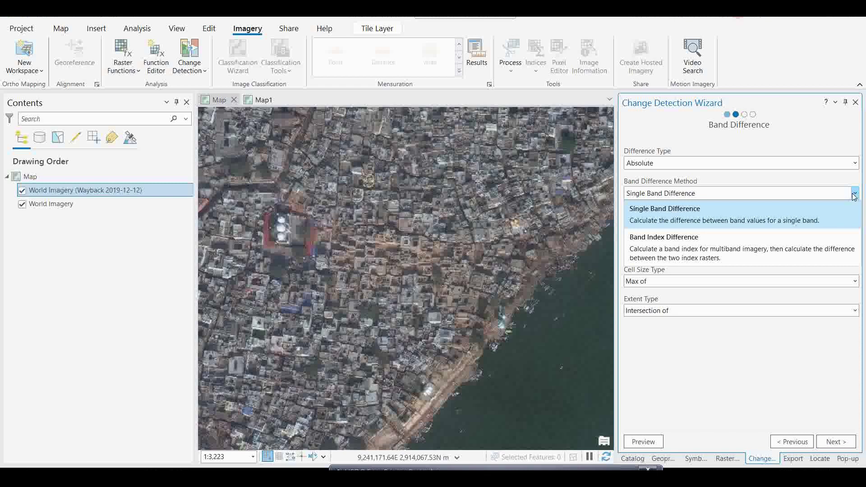
left_click(853, 194)
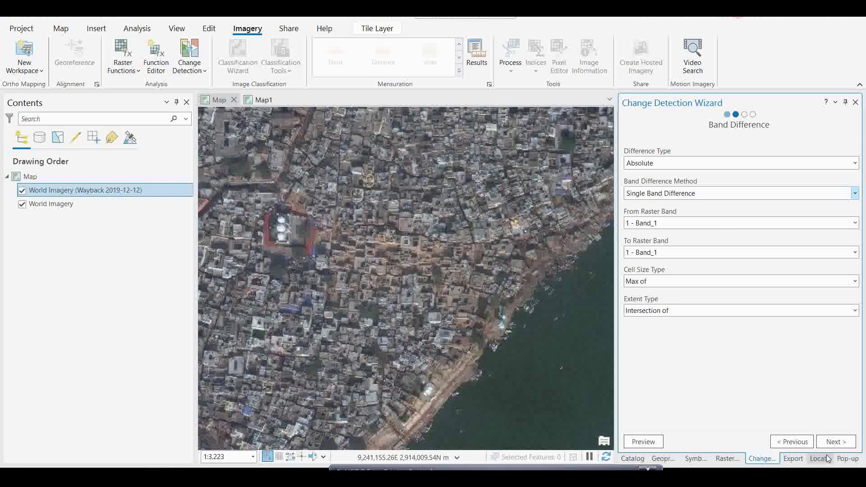
left_click(835, 442)
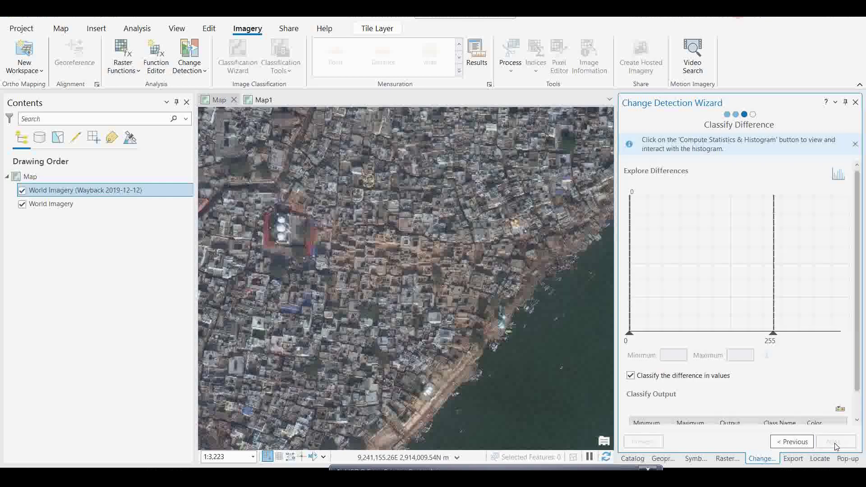
- Turn off classification of the difference values and generate the change result as a raster dataset with no smoothing
left_click(630, 376)
left_click(833, 443)
left_click(835, 442)
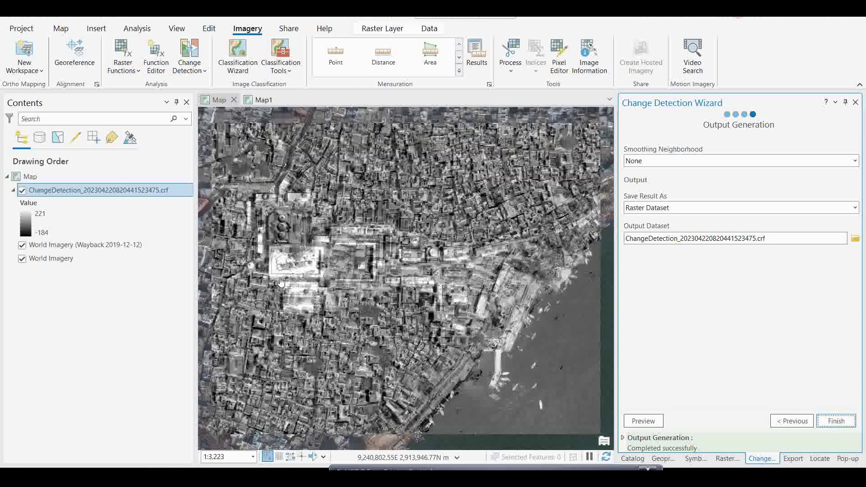
- Apply the multicolour rainbow colour scheme to the change detection raster's stretch symbology
left_click(28, 225)
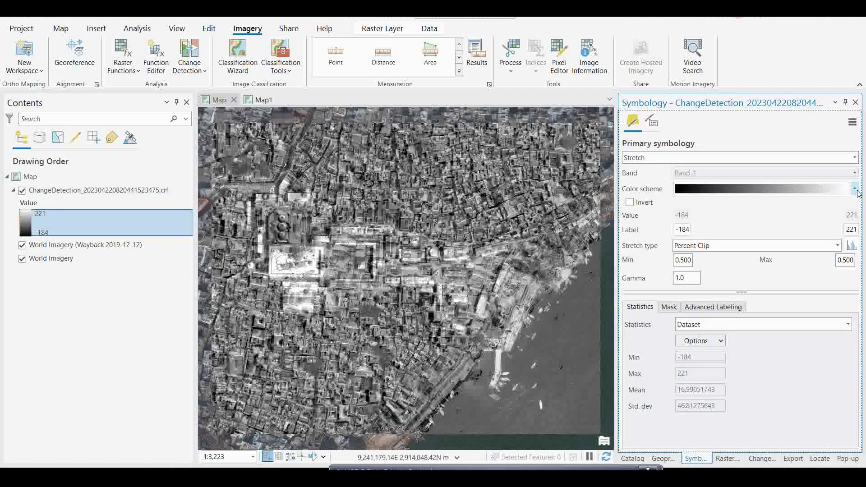
left_click(855, 190)
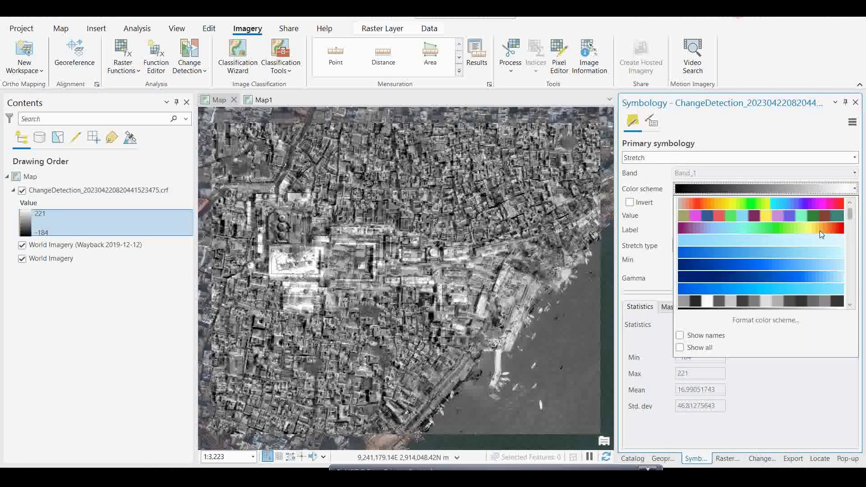
left_click(757, 203)
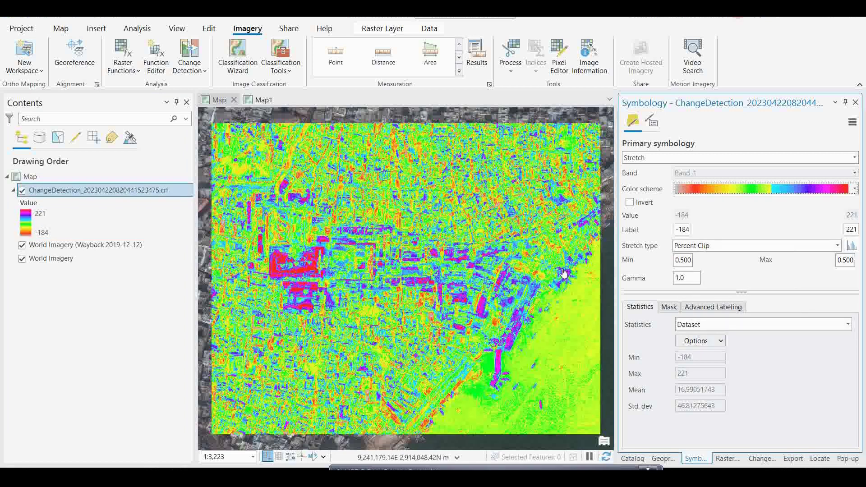
- Compare the change detection raster with the 2019 Wayback and current World Imagery by toggling the visibility of the upper layers
left_click(22, 190)
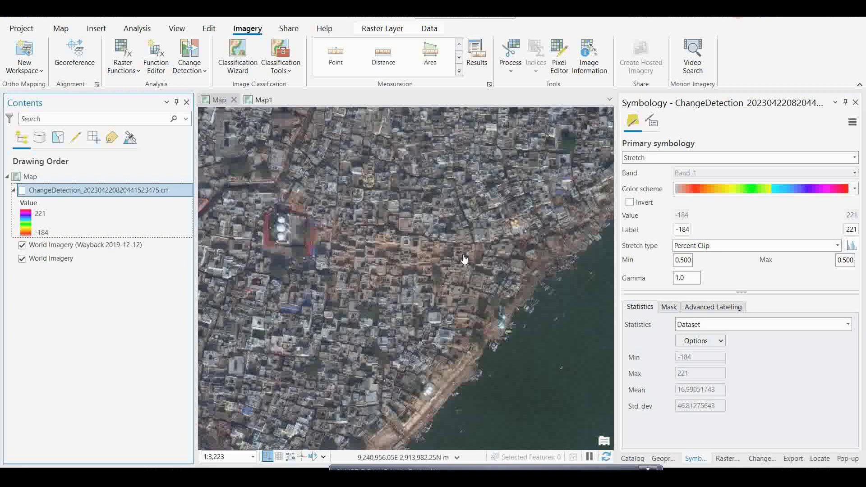
left_click(22, 191)
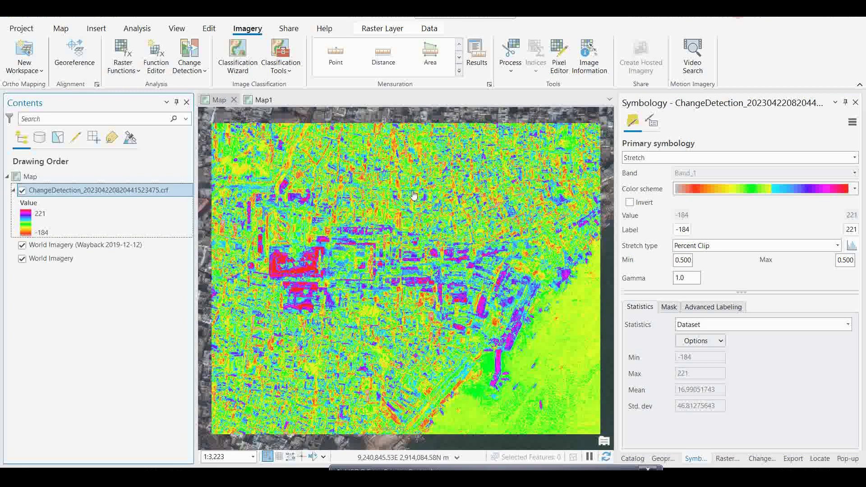
left_click(22, 190)
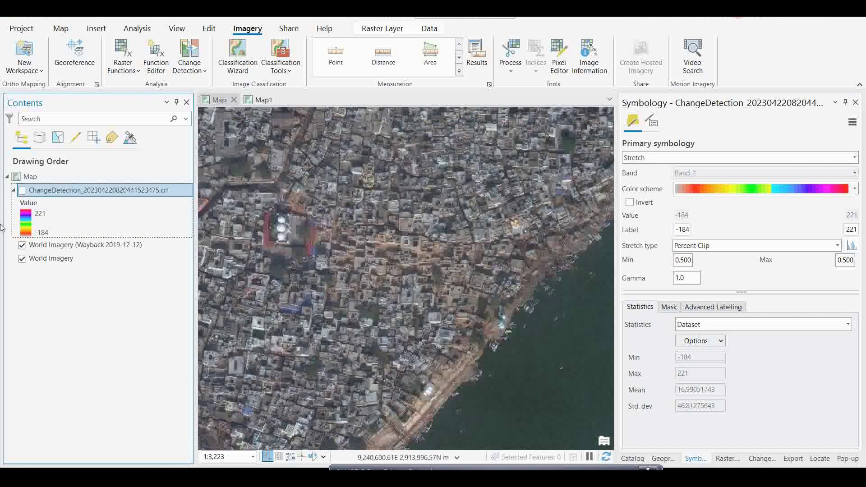
left_click(22, 190)
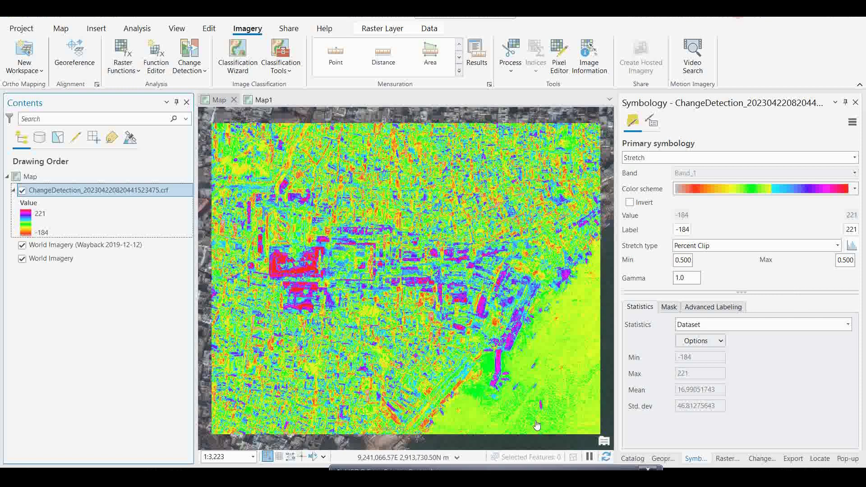
left_click(22, 190)
left_click(22, 246)
left_click(22, 246)
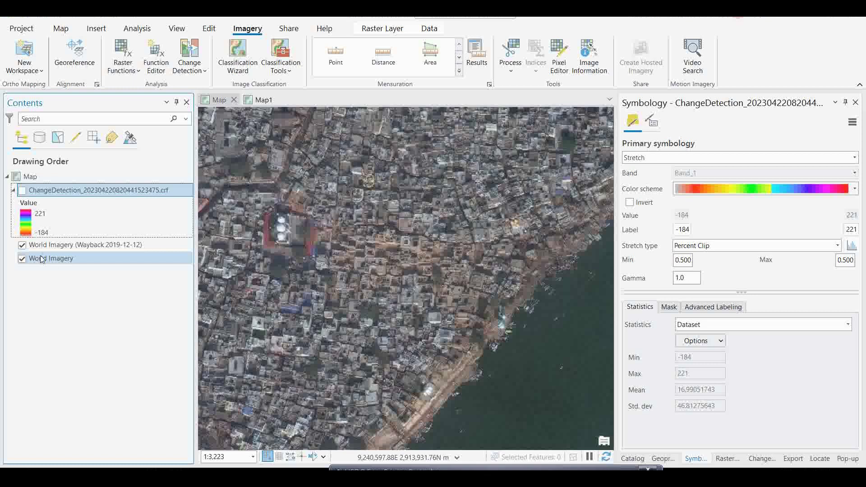
left_click(23, 191)
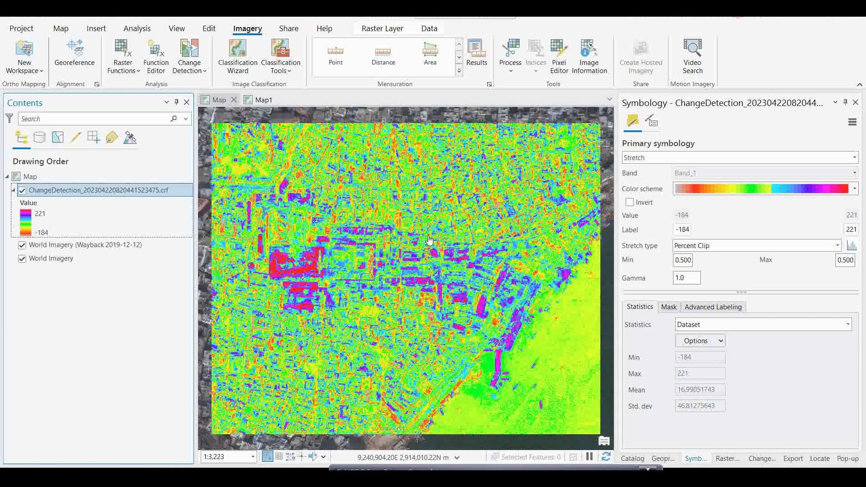
mouse_move(367, 469)
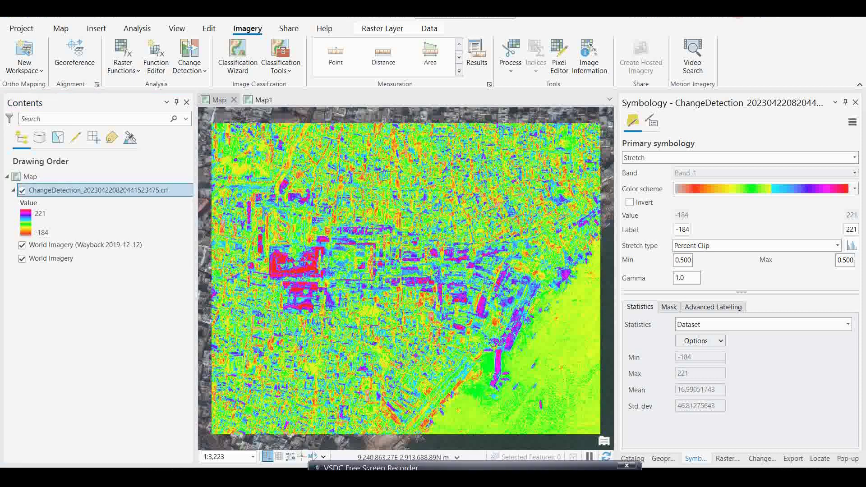